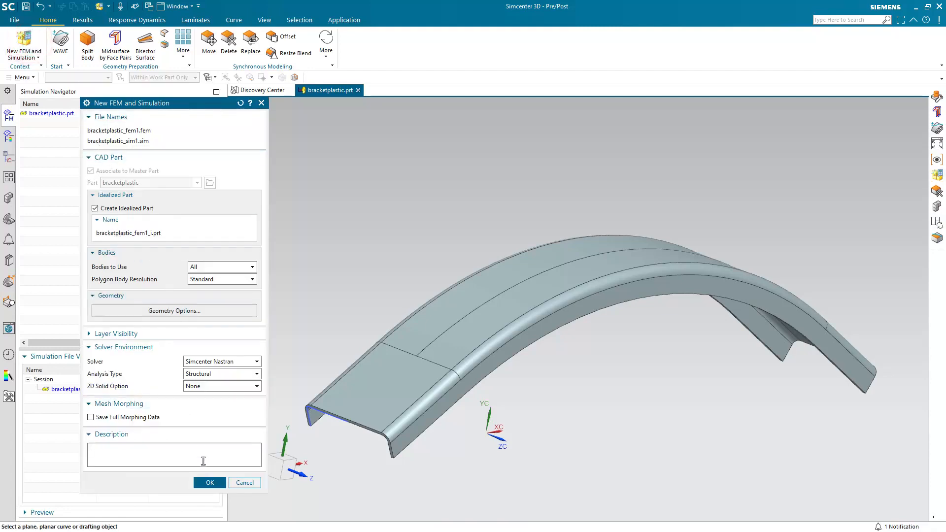
Create the FEM and simulation files with an idealized part, and create a SOL 402 Multi-Step Nonlinear Kinematics solution
{"action": "left_click", "coordinate": [207, 482]}
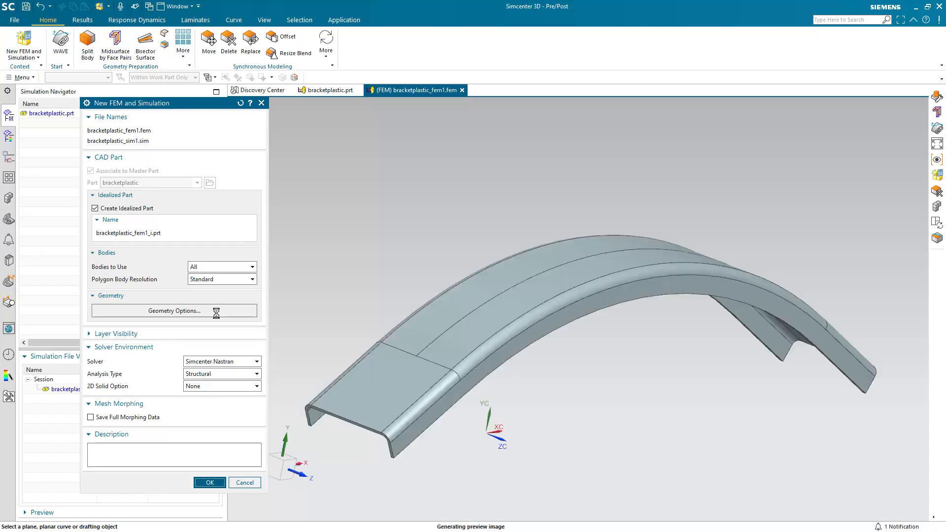
{"action": "left_click", "coordinate": [222, 181]}
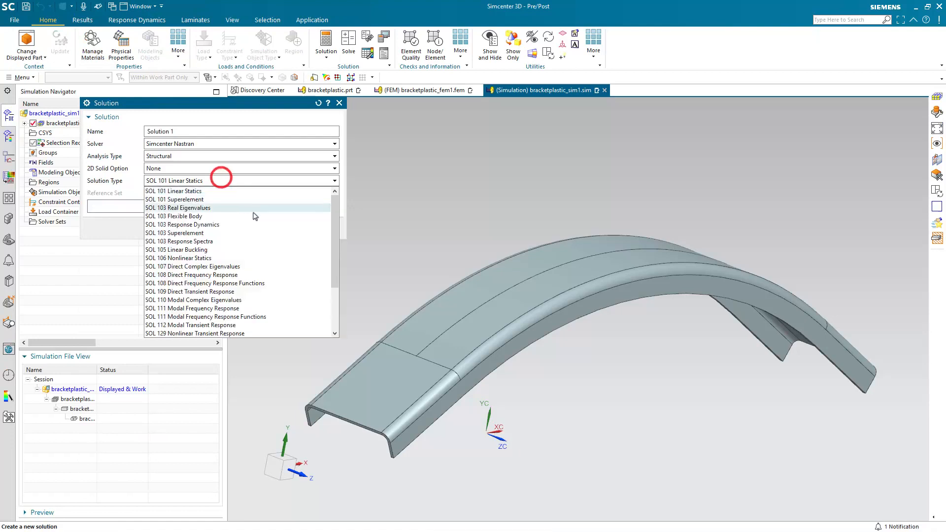
{"action": "left_click_drag", "start_coordinate": [334, 267], "coordinate": [336, 326]}
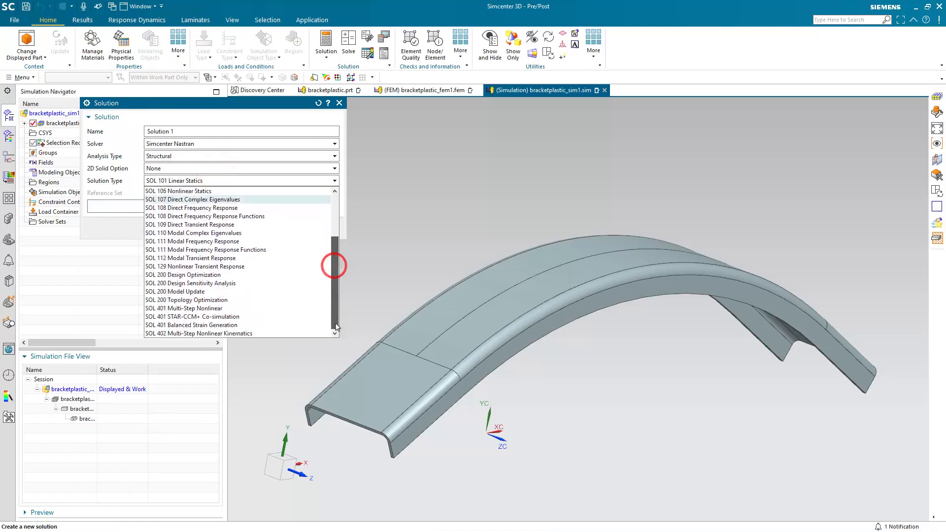
{"action": "left_click", "coordinate": [283, 335]}
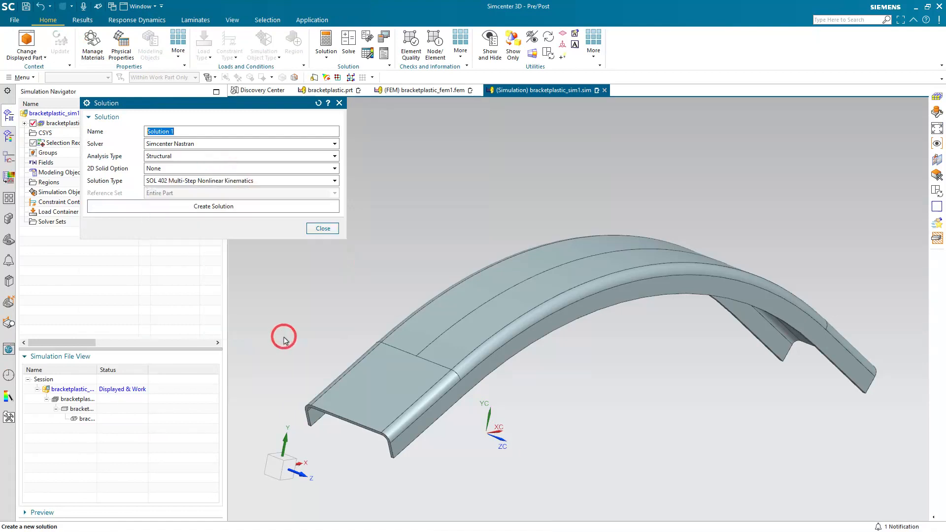
{"action": "left_click", "coordinate": [220, 207]}
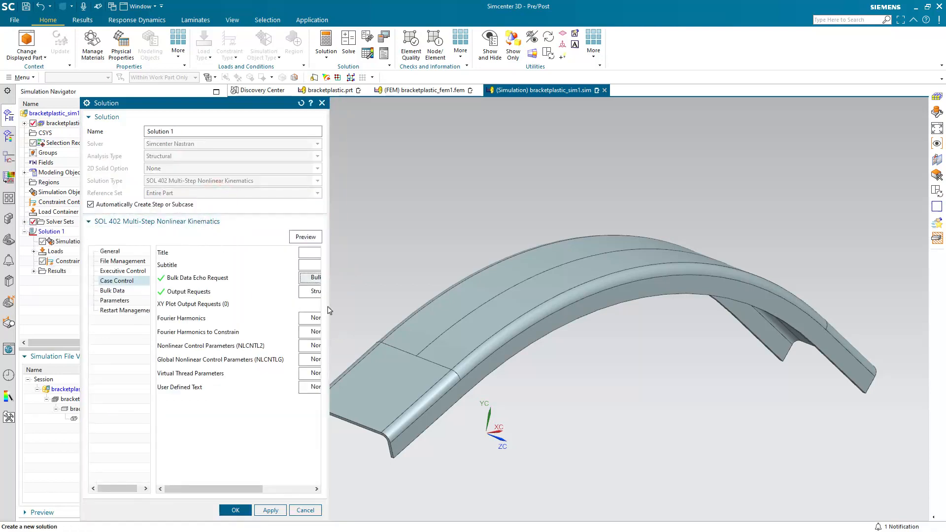
Filter the structural output requests to SOL 402 Multi-Step Nonlinear Kinematics and enable the contact result and plastic strain requests
{"action": "left_click_drag", "start_coordinate": [328, 305], "coordinate": [440, 316]}
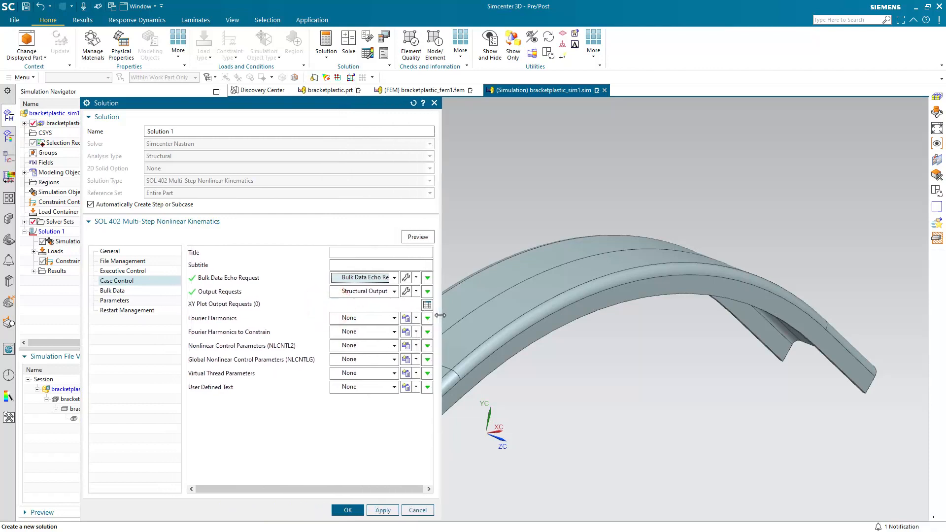
{"action": "left_click", "coordinate": [405, 292]}
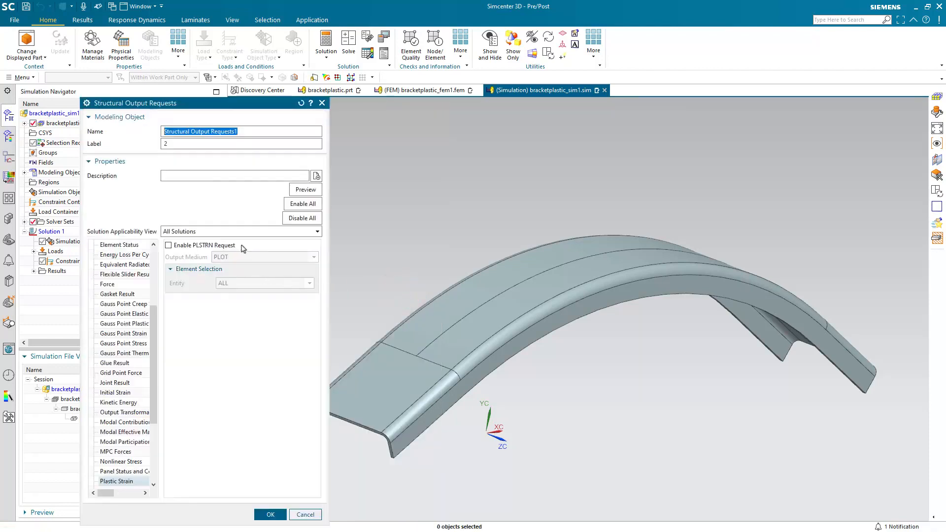
{"action": "left_click", "coordinate": [235, 232]}
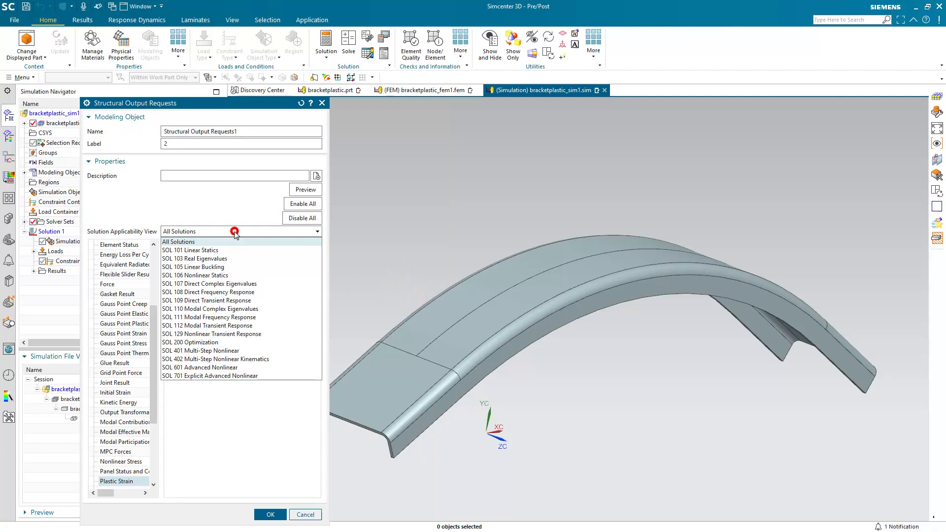
{"action": "left_click", "coordinate": [225, 358]}
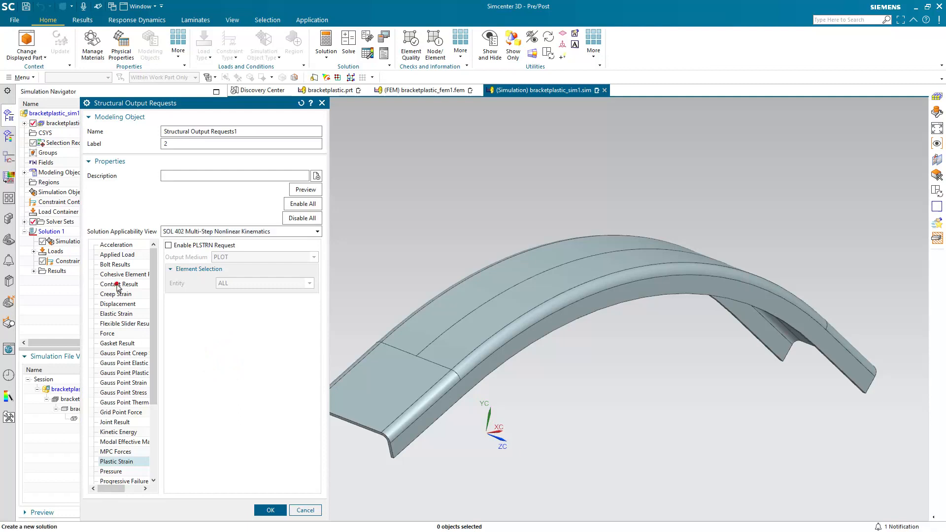
{"action": "left_click", "coordinate": [118, 285]}
{"action": "left_click", "coordinate": [166, 245]}
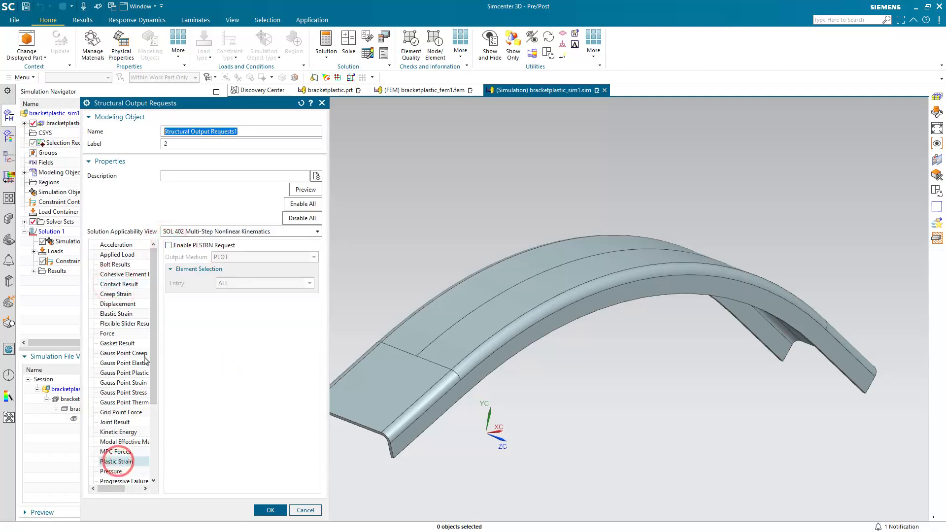
{"action": "left_click", "coordinate": [168, 245]}
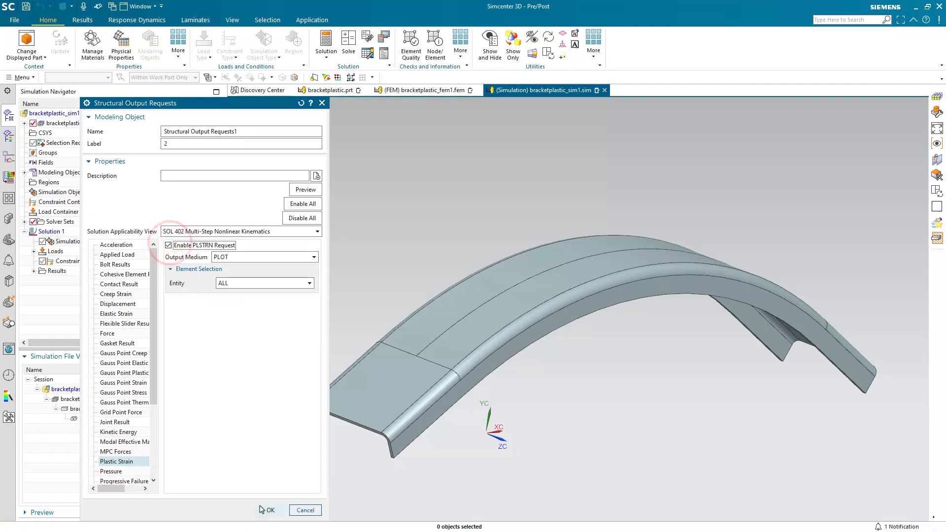
{"action": "left_click", "coordinate": [260, 510]}
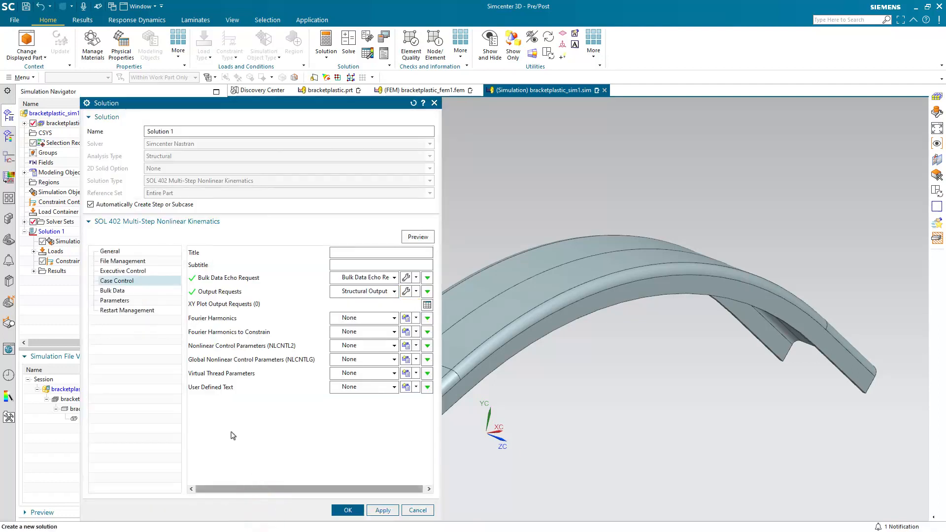
Enable material nonlinearity and large strains in the solution parameters and accept the solution
{"action": "left_click", "coordinate": [131, 301]}
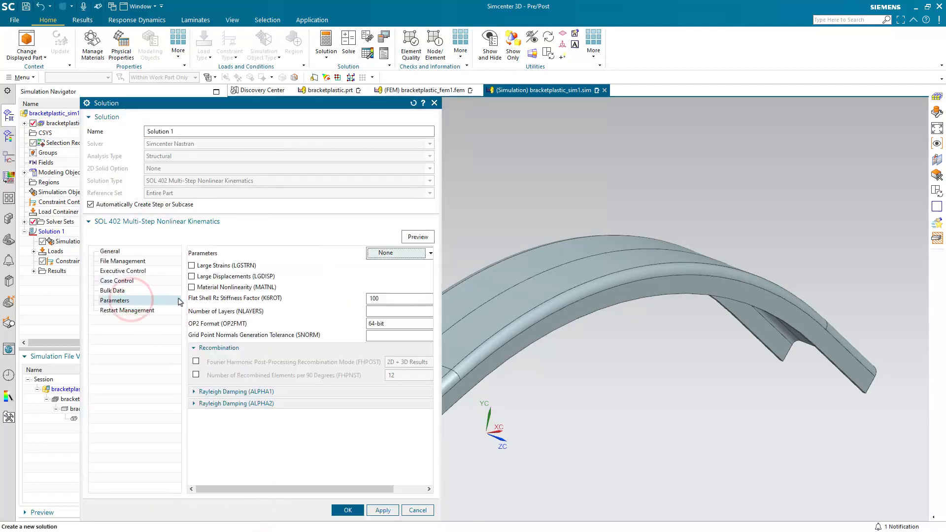
{"action": "left_click", "coordinate": [202, 290]}
{"action": "left_click", "coordinate": [203, 266]}
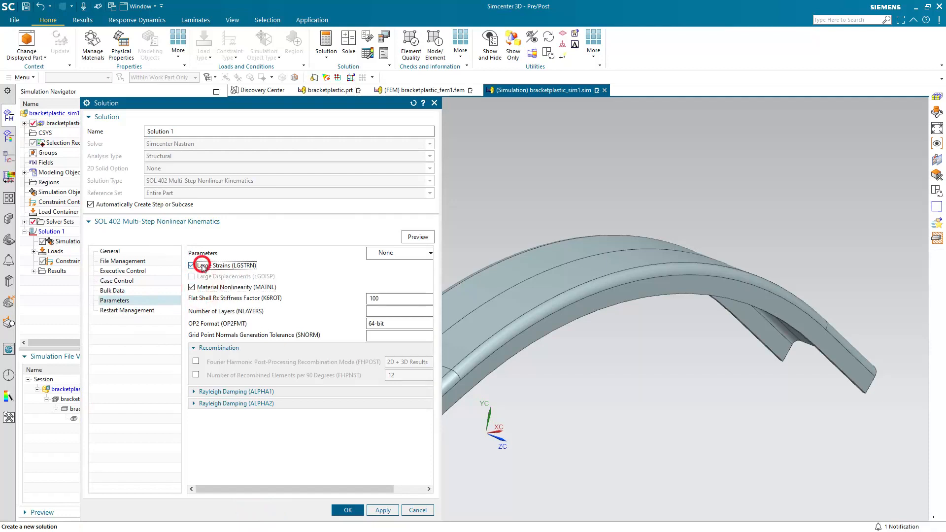
{"action": "left_click", "coordinate": [357, 512]}
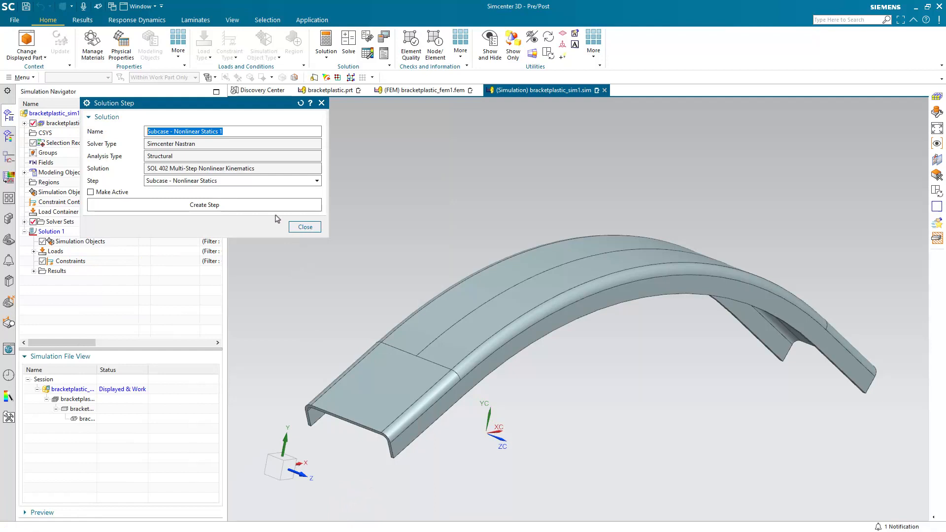
Create a Subcase - Nonlinear Statics step with an end time of 2 s and 20 increments
{"action": "left_click", "coordinate": [256, 181]}
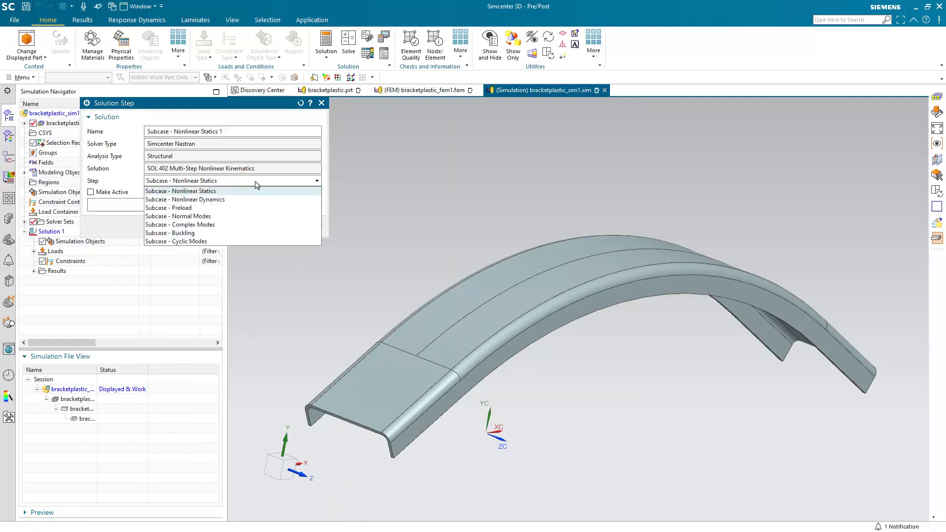
{"action": "left_click", "coordinate": [255, 181]}
{"action": "left_click", "coordinate": [253, 204]}
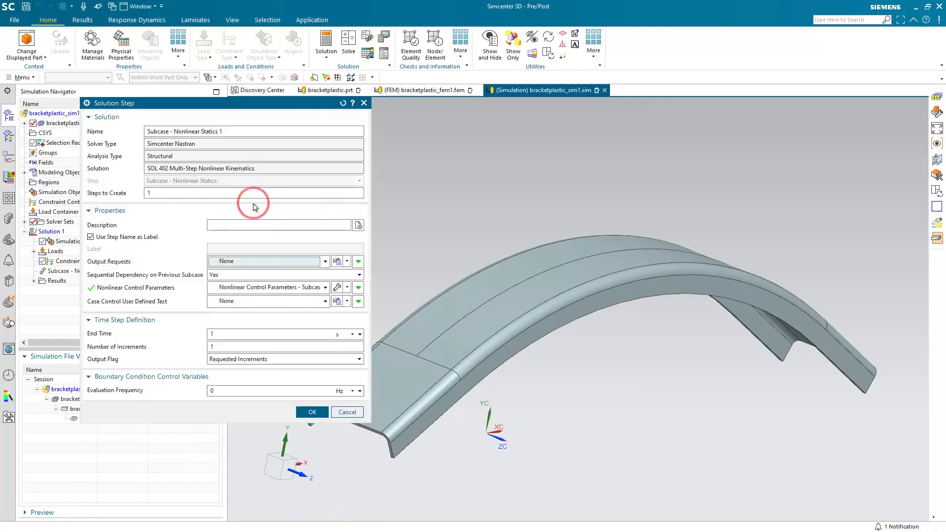
{"action": "left_click", "coordinate": [284, 334]}
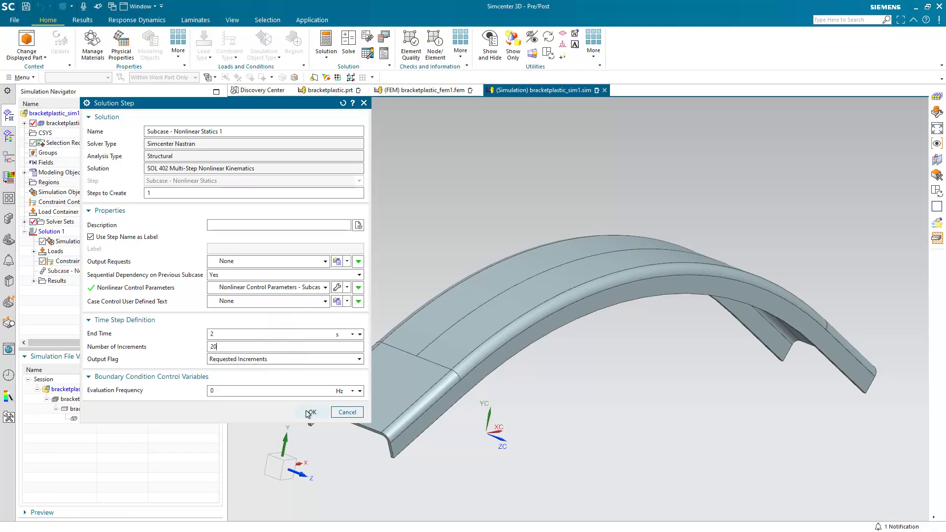
{"action": "left_click", "coordinate": [310, 412]}
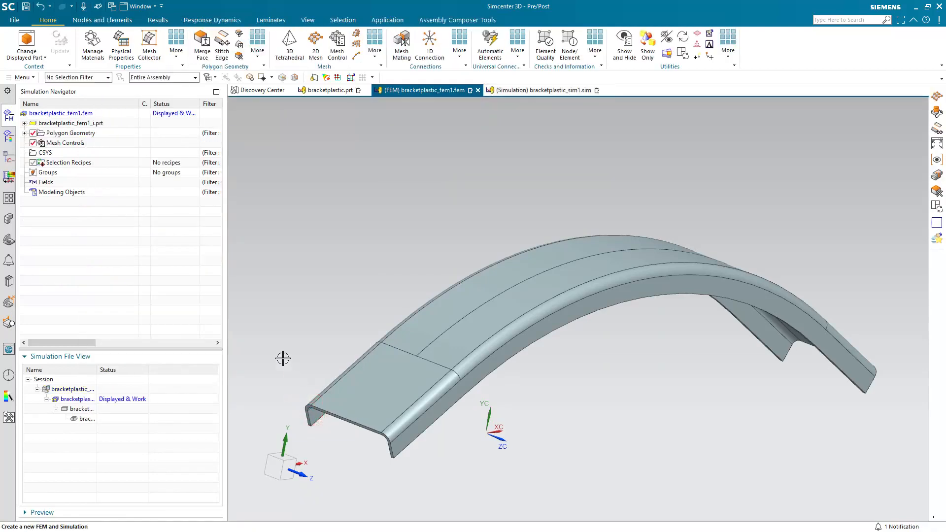
Display the idealized part of the bracket and make layer 11 its work layer
{"action": "double_click", "coordinate": [89, 412]}
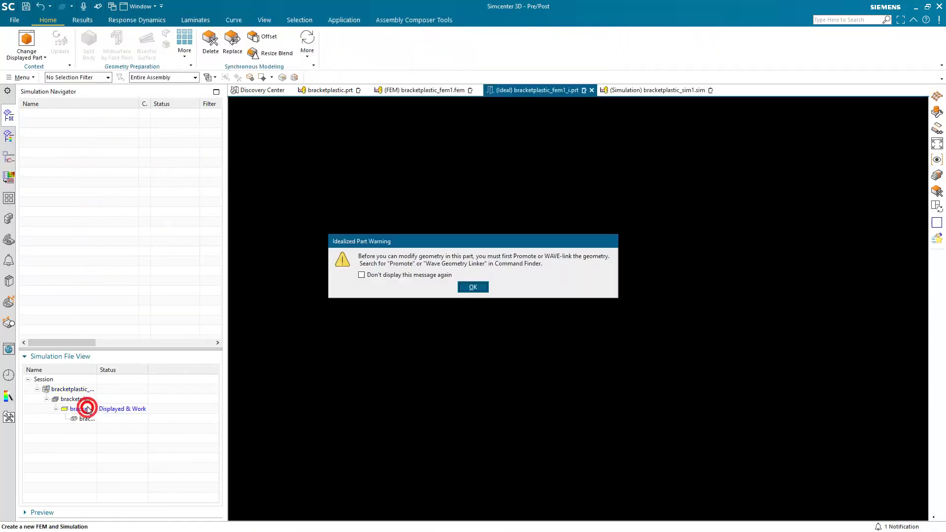
{"action": "left_click", "coordinate": [472, 288]}
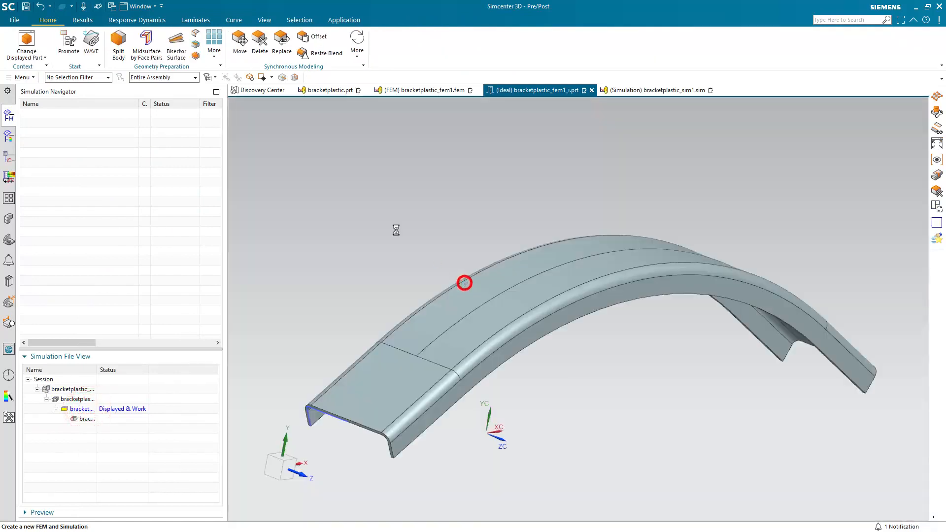
{"action": "left_click", "coordinate": [25, 77]}
{"action": "left_click", "coordinate": [49, 138]}
{"action": "left_click", "coordinate": [84, 138]}
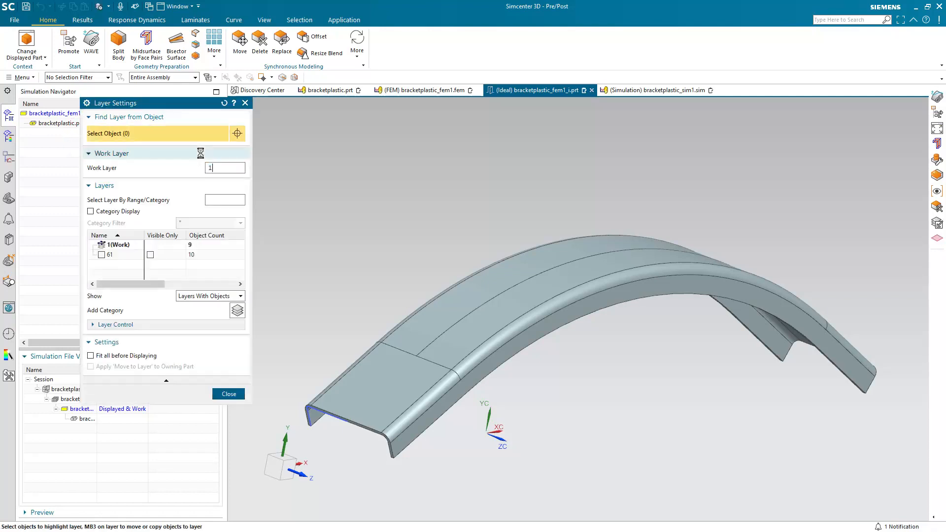
{"action": "type", "text": "11"}
{"action": "key", "text": "Return"}
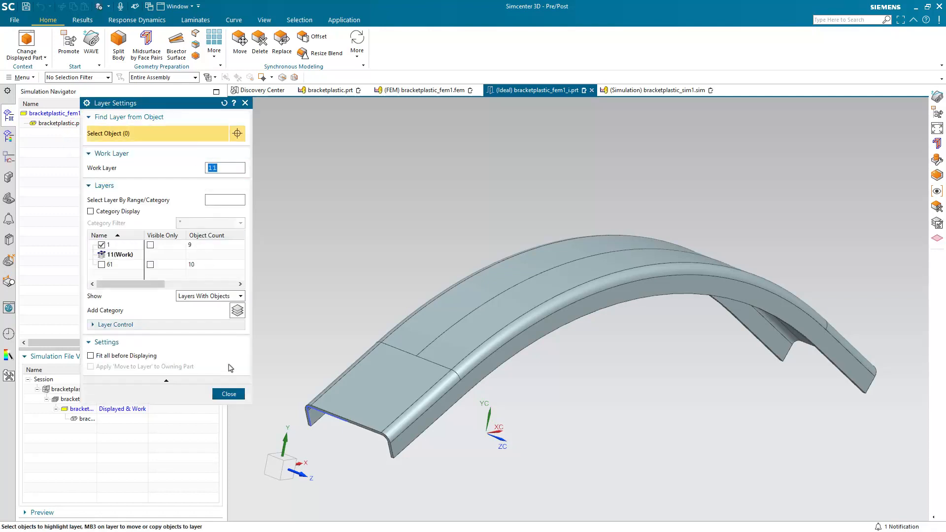
{"action": "left_click", "coordinate": [230, 395]}
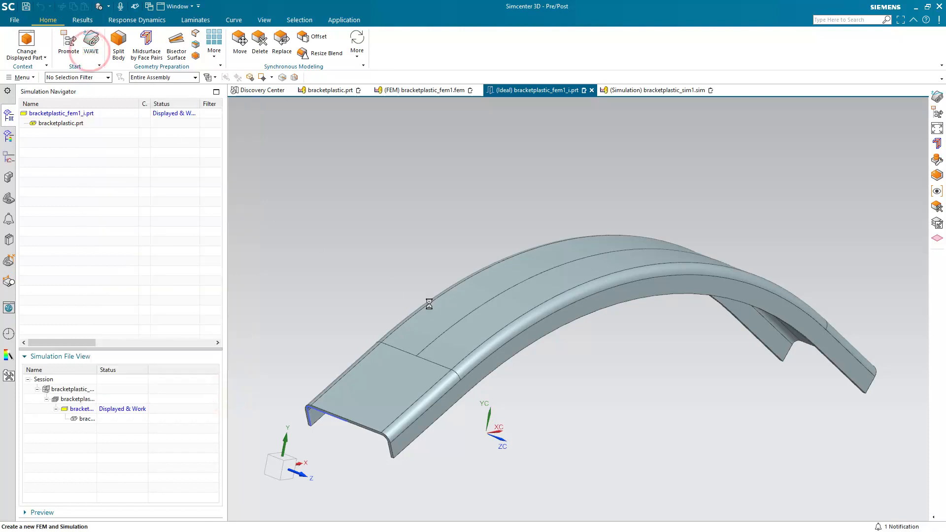
WAVE-link the bracket's solid body into the idealized part with the original hidden, and switch to the Modeling application
{"action": "left_click", "coordinate": [473, 326]}
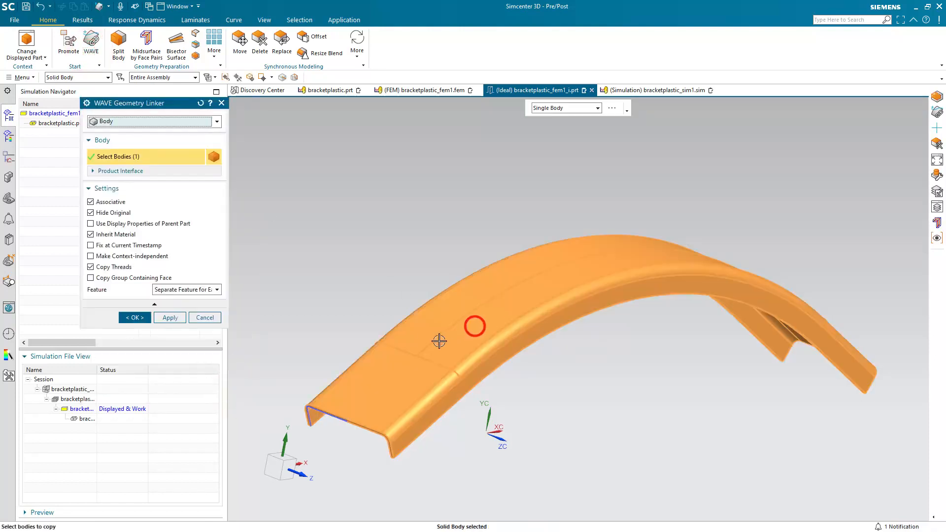
{"action": "left_click", "coordinate": [149, 318]}
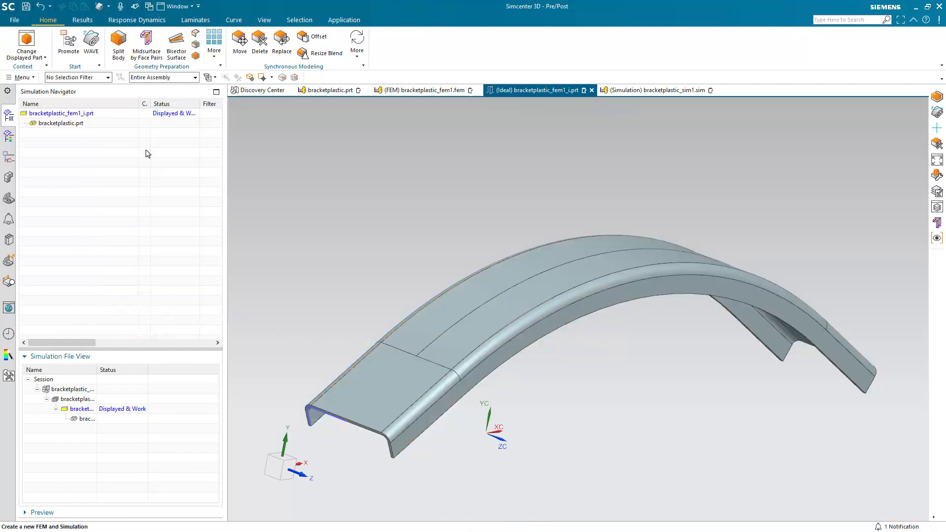
{"action": "left_click", "coordinate": [344, 21]}
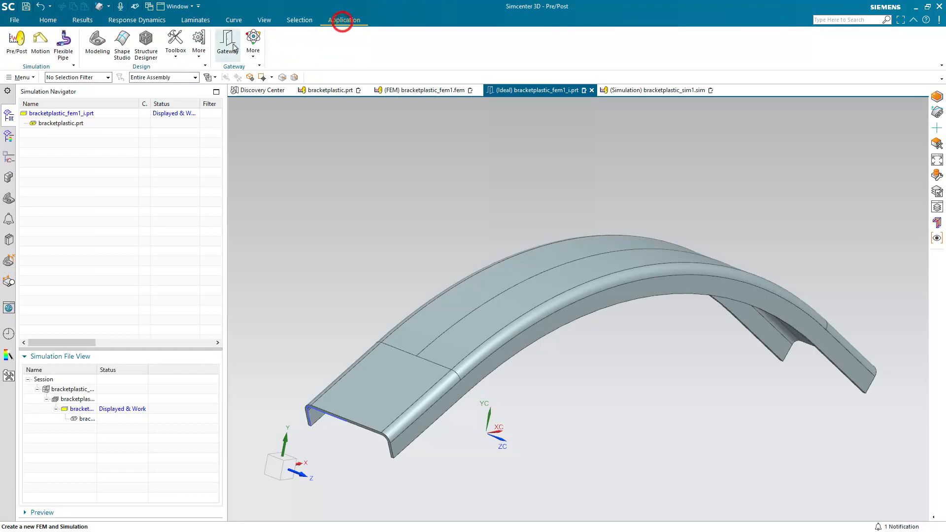
{"action": "left_click", "coordinate": [97, 46]}
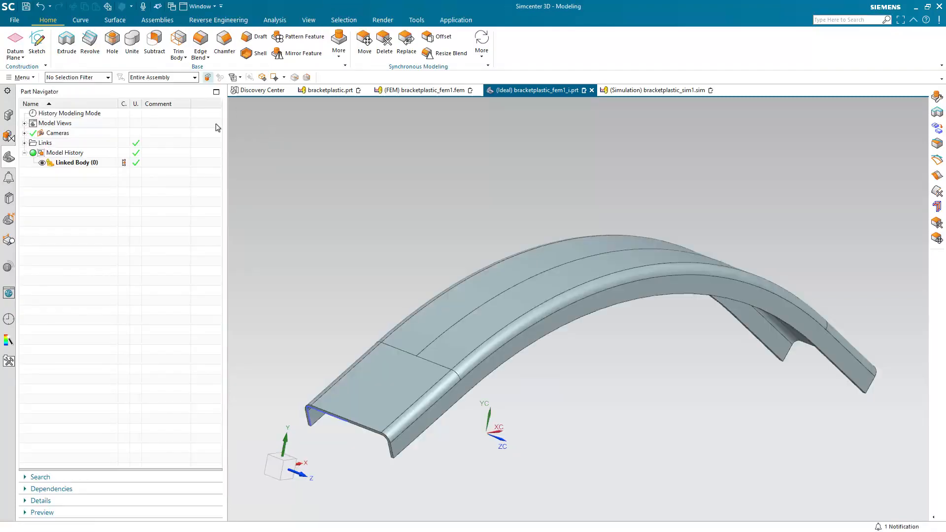
Start an Extrude section sketch on path along the curve down the middle of the bracket's top face, at 50% arc length
{"action": "left_click", "coordinate": [66, 40]}
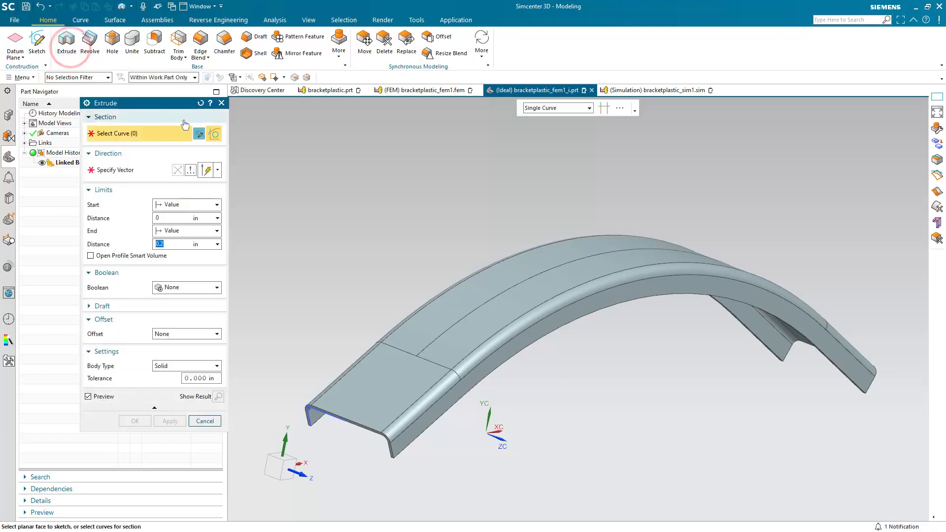
{"action": "left_click", "coordinate": [199, 133]}
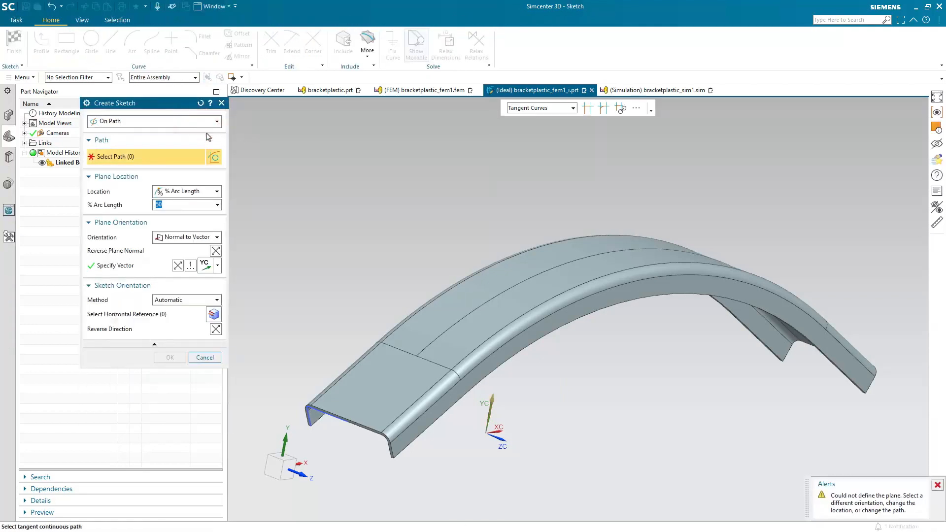
{"action": "left_click", "coordinate": [579, 258]}
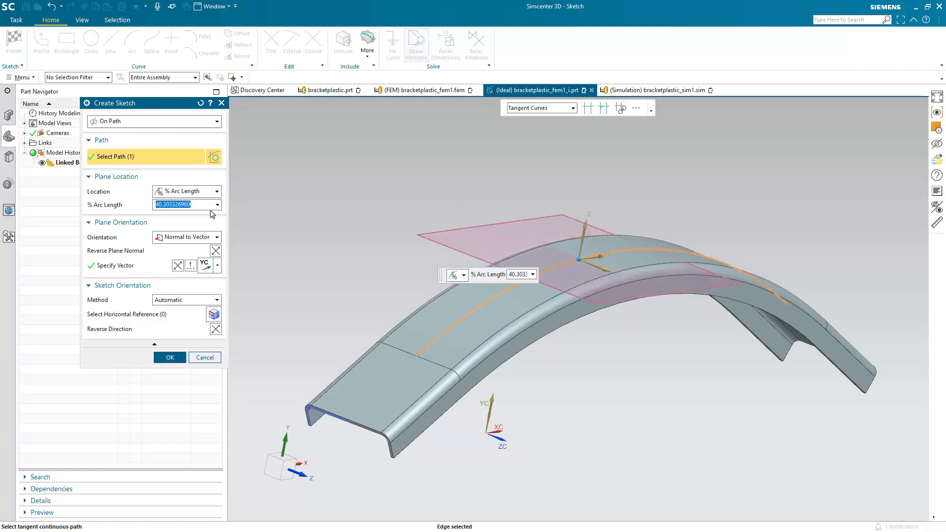
{"action": "type", "text": "50"}
{"action": "key", "text": "Tab"}
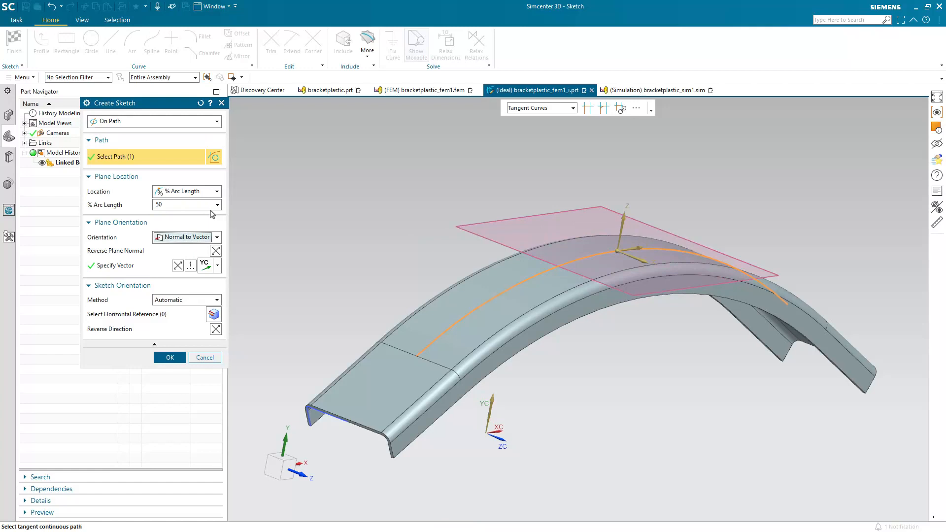
Orient the sketch plane normal to a vector taken from the bracket's top face and accept the plane
{"action": "scroll", "coordinate": [316, 241], "scroll_direction": "up", "scroll_amount": 3}
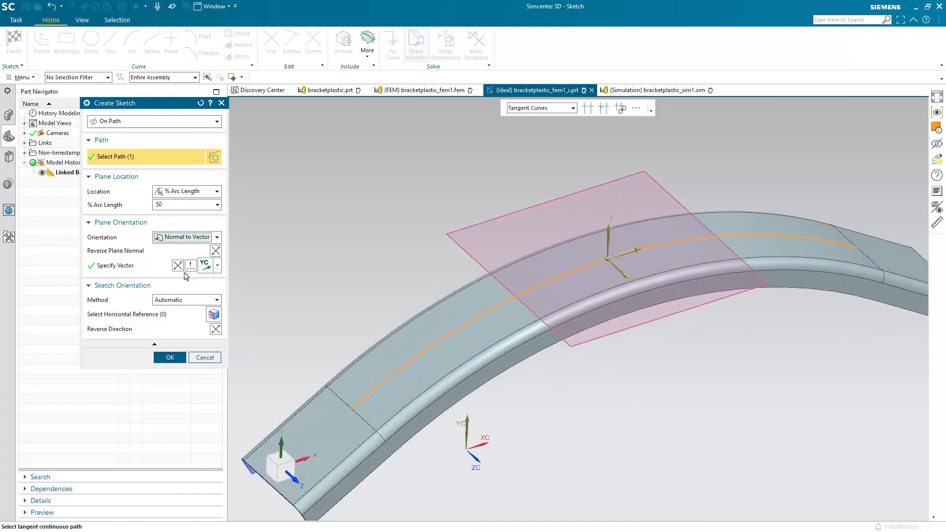
{"action": "left_click", "coordinate": [218, 268]}
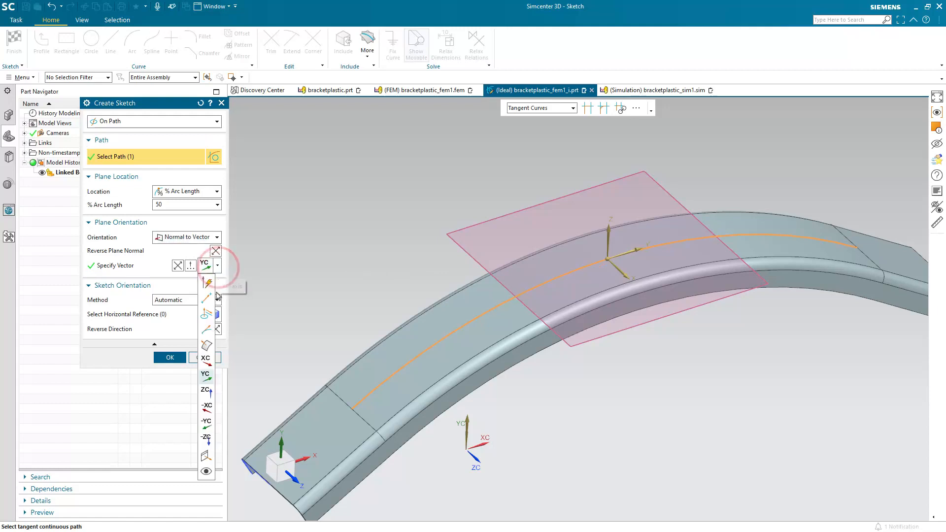
{"action": "left_click", "coordinate": [206, 342]}
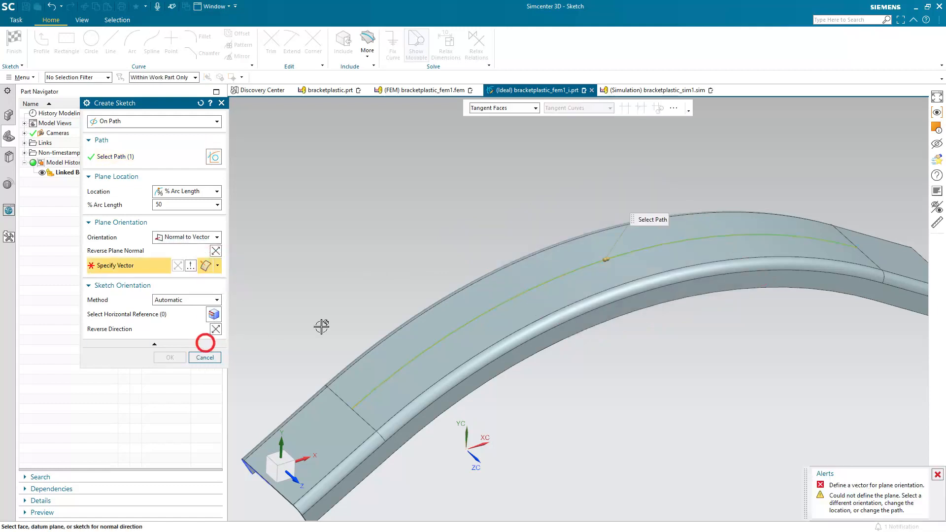
{"action": "left_click", "coordinate": [608, 267]}
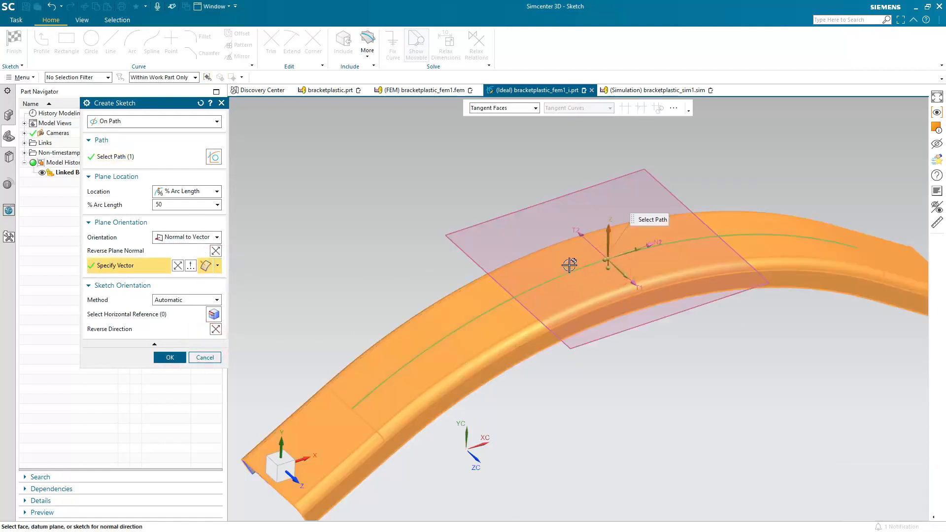
{"action": "left_click", "coordinate": [177, 358]}
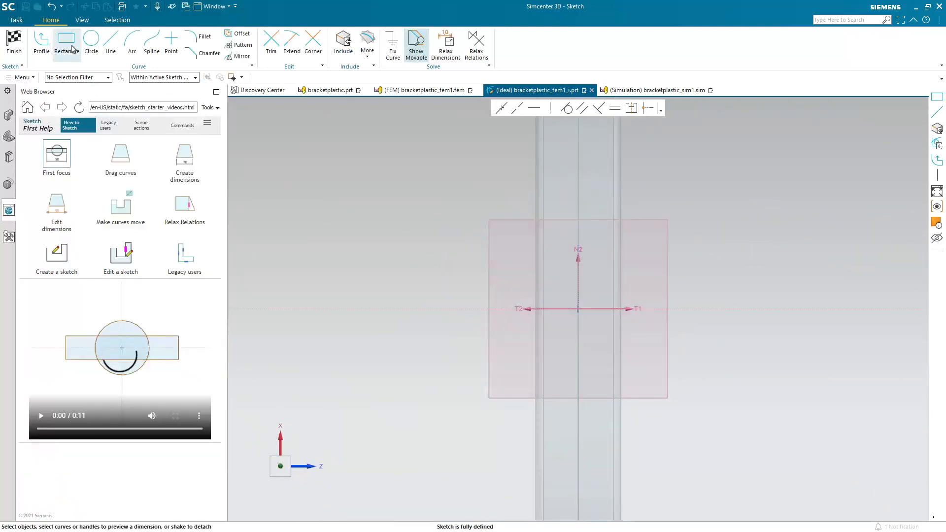
Sketch a rectangle around the plane origin, wider than the bracket and elongated along its length, and finish the sketch
{"action": "left_click", "coordinate": [66, 39]}
{"action": "scroll", "coordinate": [394, 331], "scroll_direction": "down", "scroll_amount": 2}
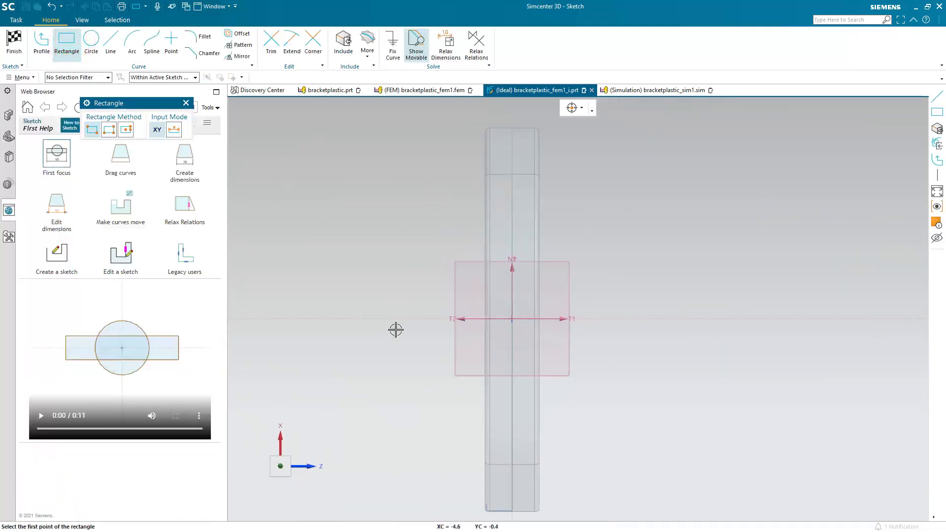
{"action": "left_click", "coordinate": [463, 212]}
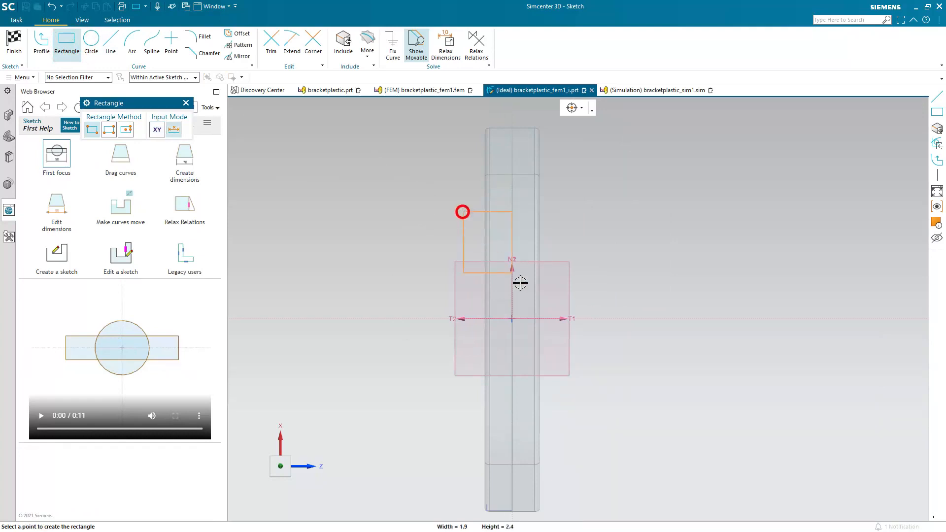
{"action": "left_click", "coordinate": [558, 428]}
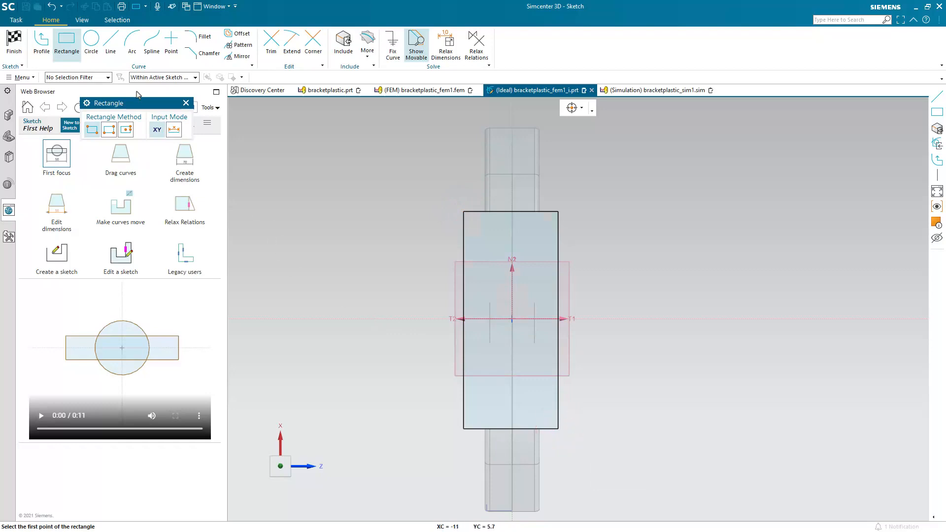
{"action": "left_click", "coordinate": [25, 42]}
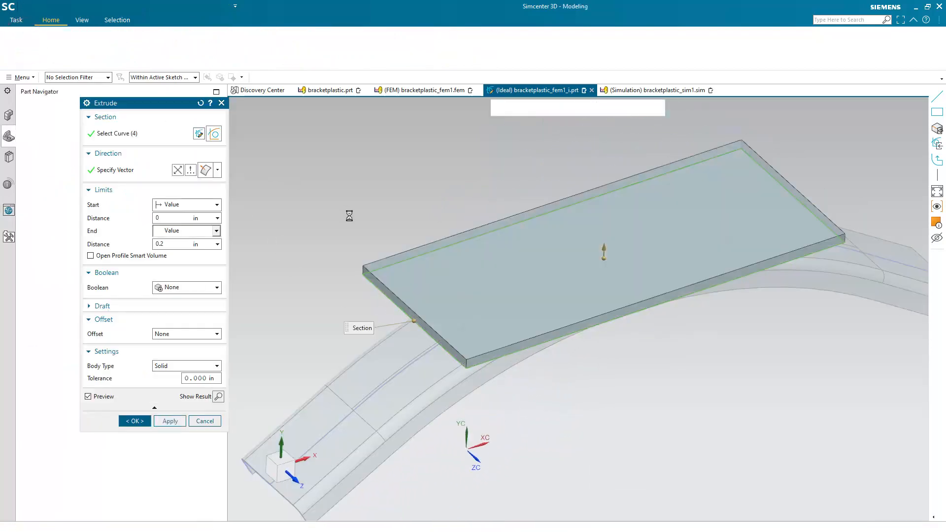
Extrude the rectangle from 0 to 0.2 in above the bracket as a separate solid plate without a Boolean
{"action": "middle_click_drag", "start_coordinate": [363, 227], "coordinate": [349, 199]}
{"action": "scroll", "coordinate": [562, 245], "scroll_direction": "up", "scroll_amount": 3}
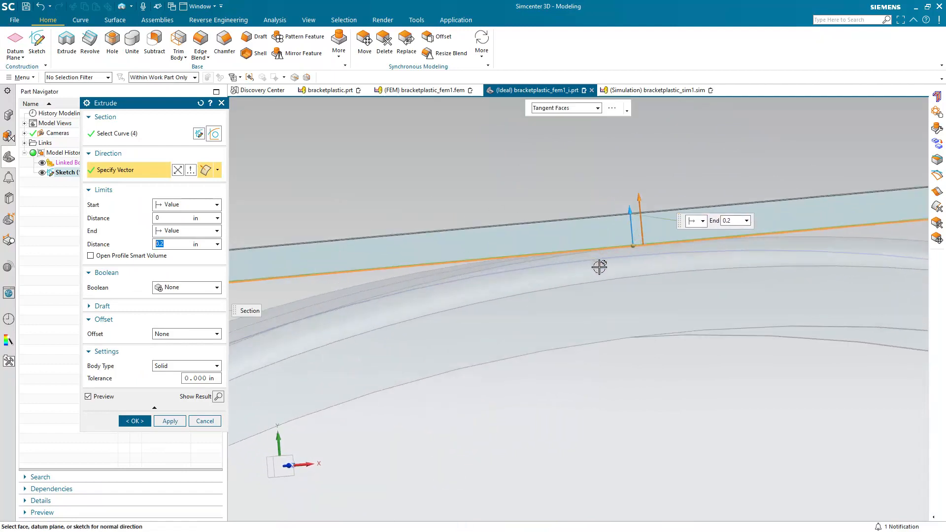
{"action": "scroll", "coordinate": [600, 266], "scroll_direction": "down", "scroll_amount": 4}
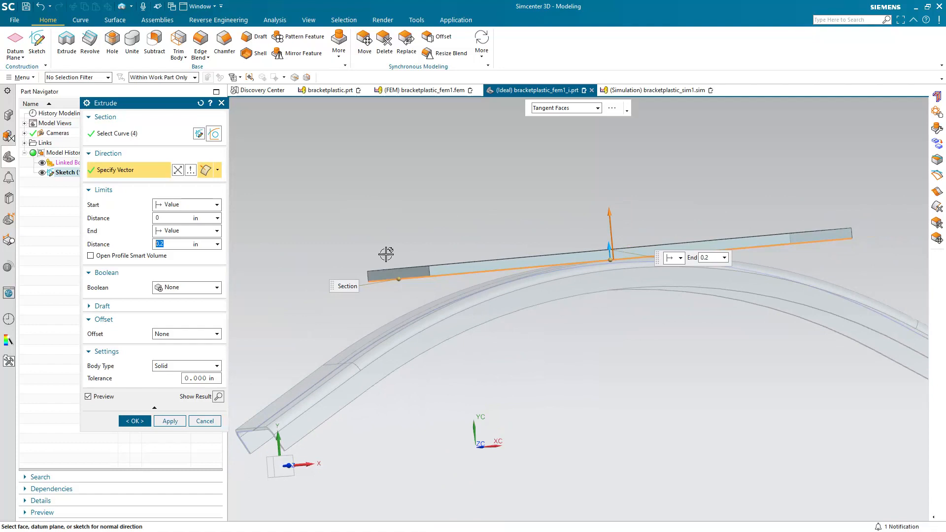
{"action": "left_click", "coordinate": [168, 244]}
{"action": "left_click", "coordinate": [137, 422]}
{"action": "middle_click_drag", "start_coordinate": [541, 340], "coordinate": [575, 358]}
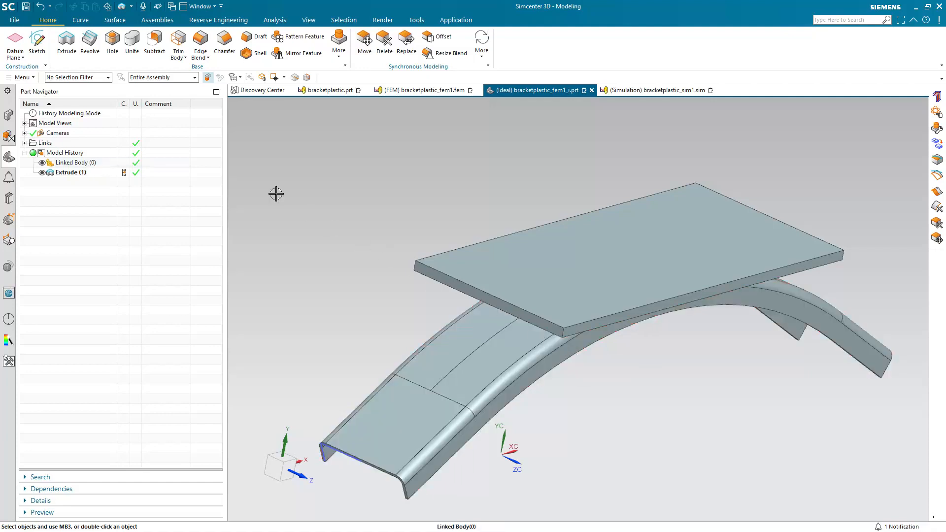
Assign the library material AISI_310_SS to the extruded plate
{"action": "left_click", "coordinate": [10, 77]}
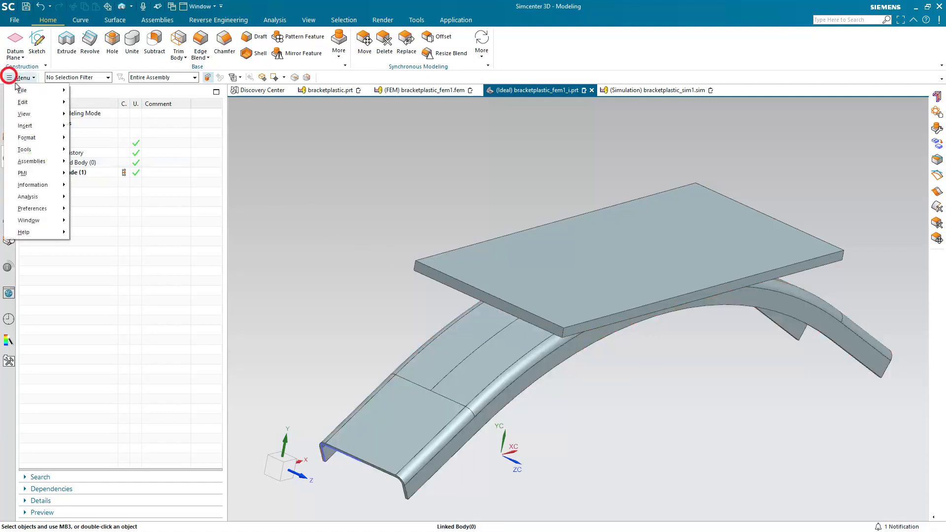
{"action": "left_click", "coordinate": [38, 152]}
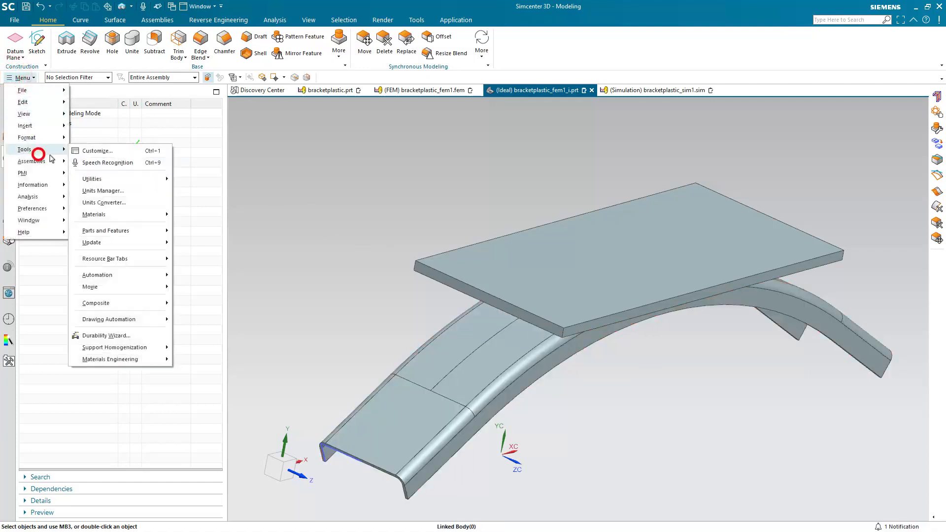
{"action": "left_click", "coordinate": [127, 214]}
{"action": "left_click", "coordinate": [187, 217]}
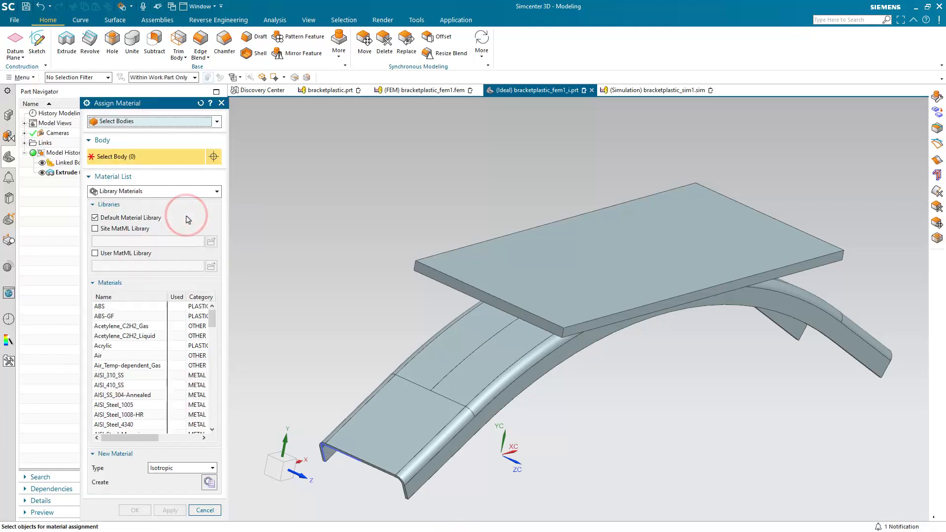
{"action": "left_click", "coordinate": [118, 375]}
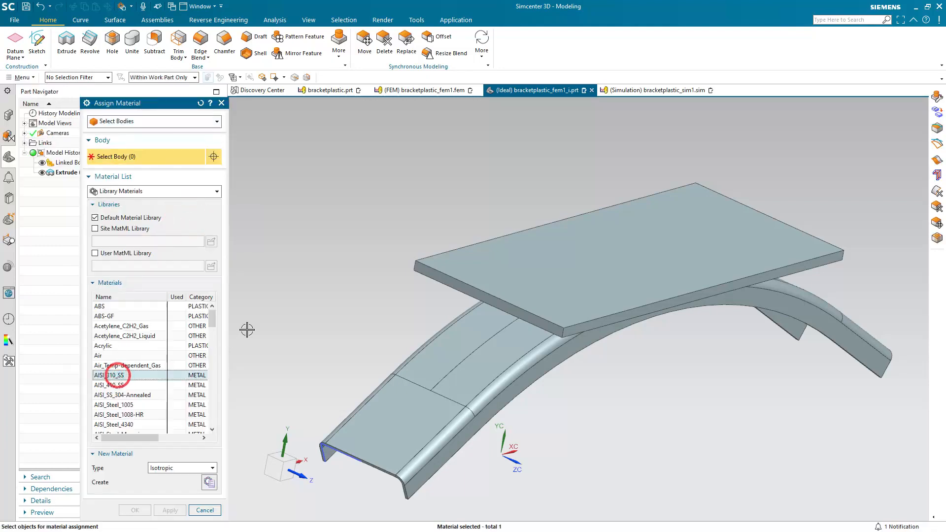
{"action": "left_click", "coordinate": [440, 268]}
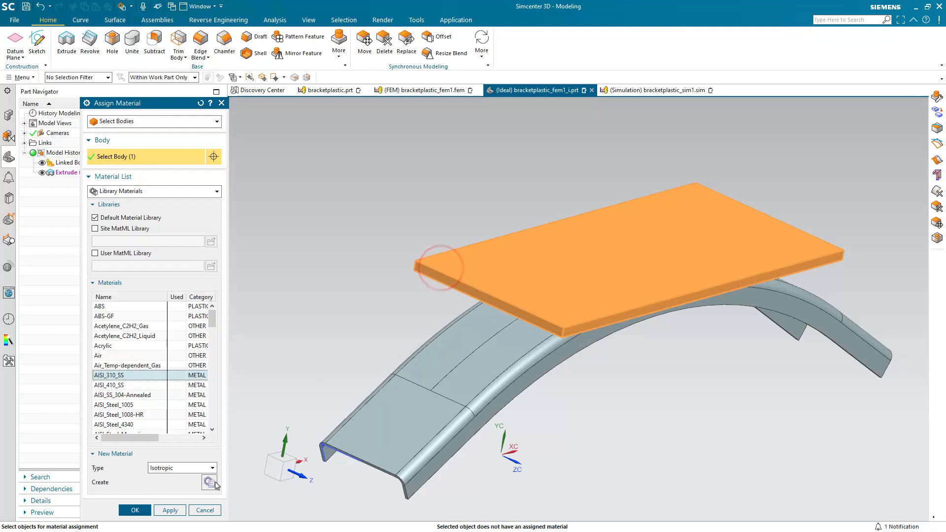
{"action": "left_click", "coordinate": [134, 509]}
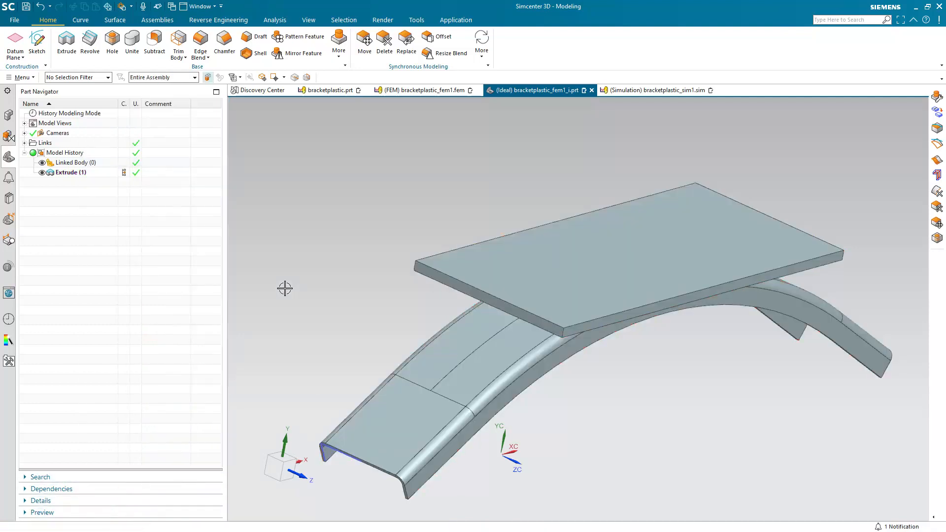
Make layer 12 the work layer of the idealized part
{"action": "left_click", "coordinate": [22, 77]}
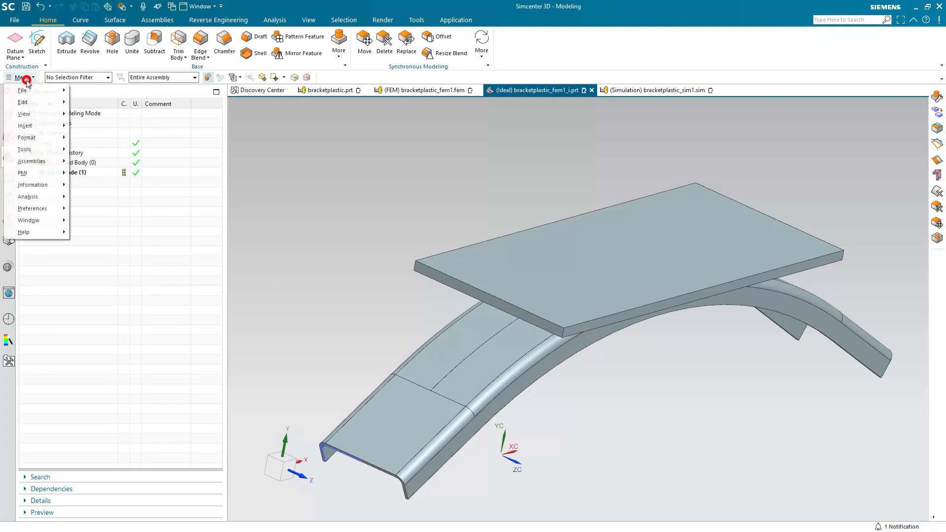
{"action": "left_click", "coordinate": [46, 132]}
{"action": "left_click", "coordinate": [90, 138]}
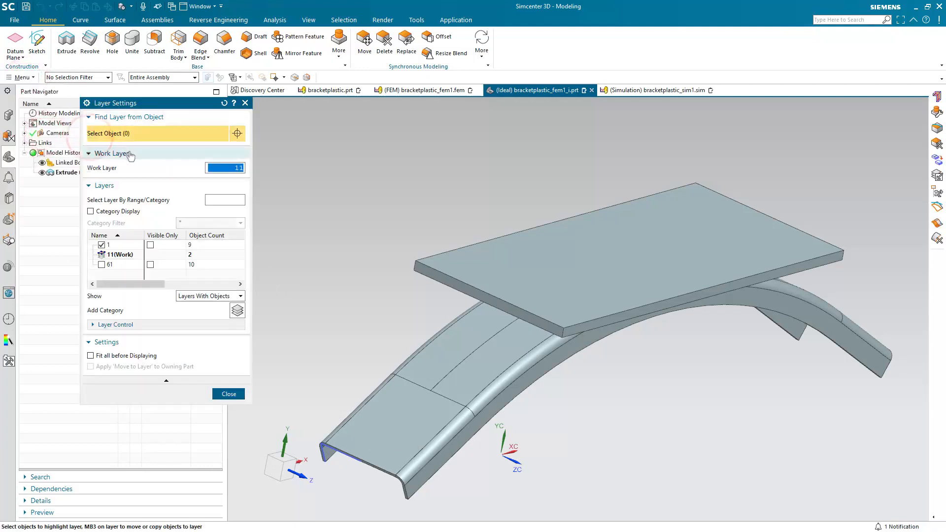
{"action": "type", "text": "12"}
{"action": "key", "text": "Return"}
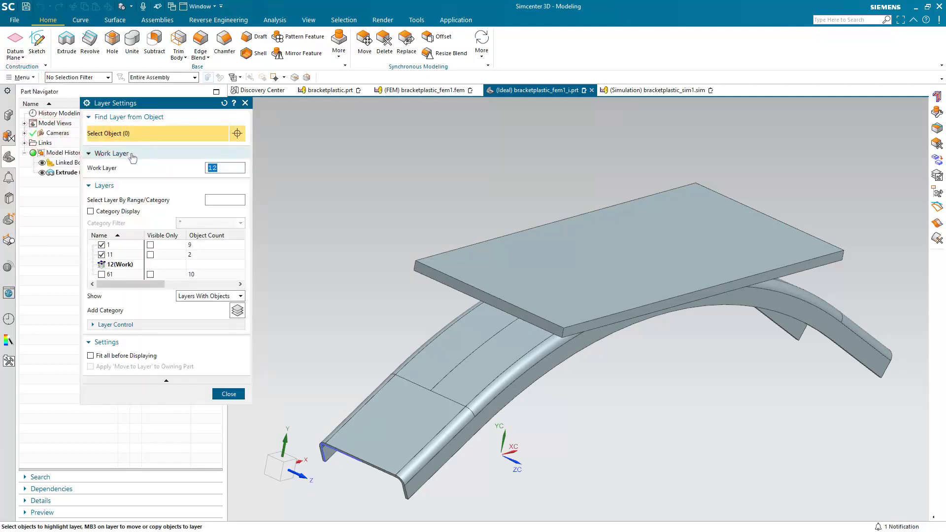
{"action": "left_click", "coordinate": [221, 394]}
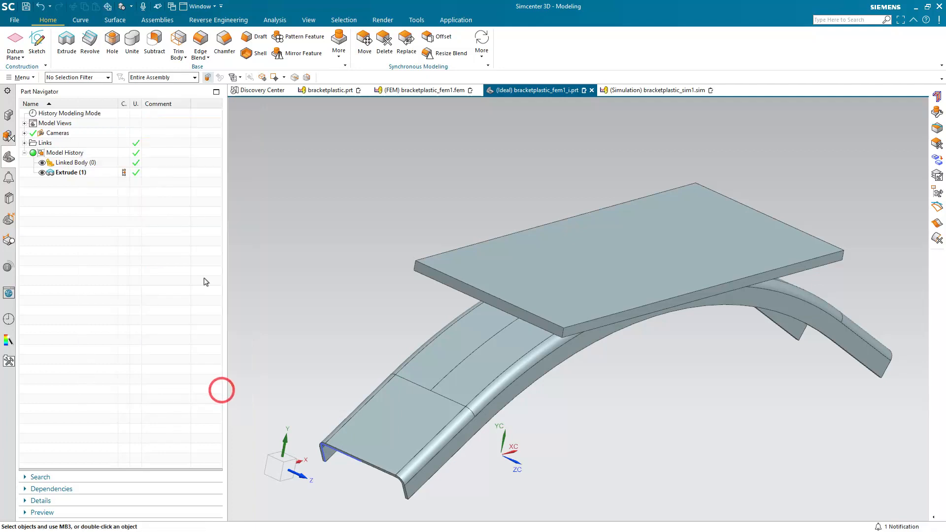
Switch to the Pre/Post application and create midsurfaces by face pairs for the plate and bracket with the Progressive strategy
{"action": "left_click", "coordinate": [447, 19]}
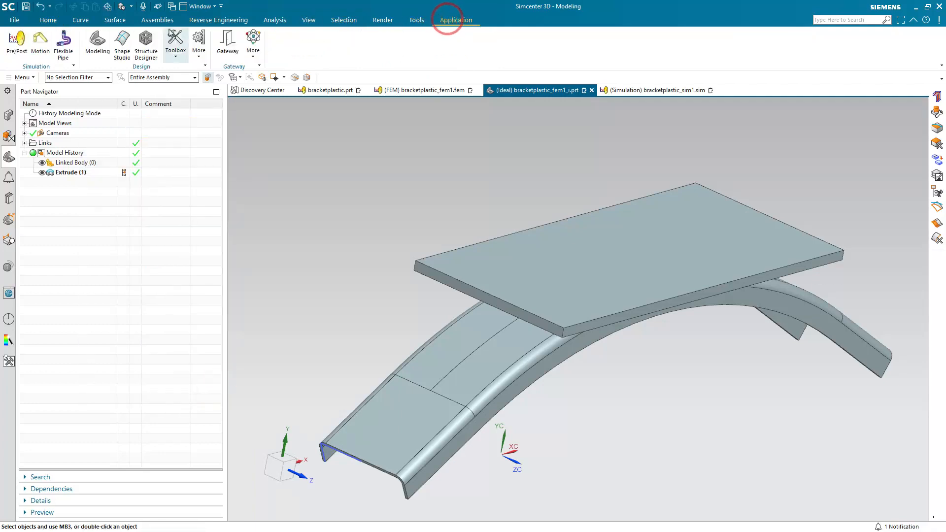
{"action": "left_click", "coordinate": [18, 42]}
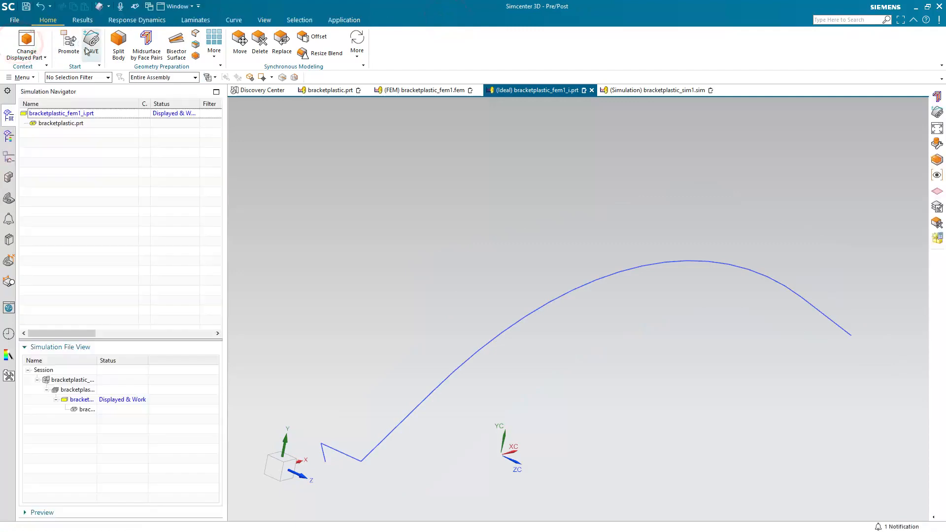
{"action": "left_click", "coordinate": [147, 44]}
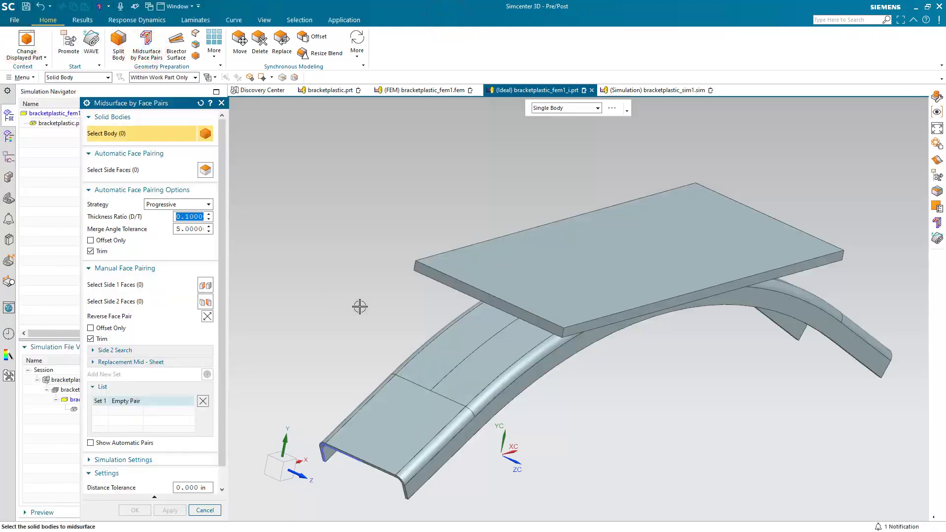
{"action": "scroll", "coordinate": [360, 306], "scroll_direction": "up", "scroll_amount": 3}
{"action": "left_click_drag", "start_coordinate": [275, 212], "coordinate": [703, 429]}
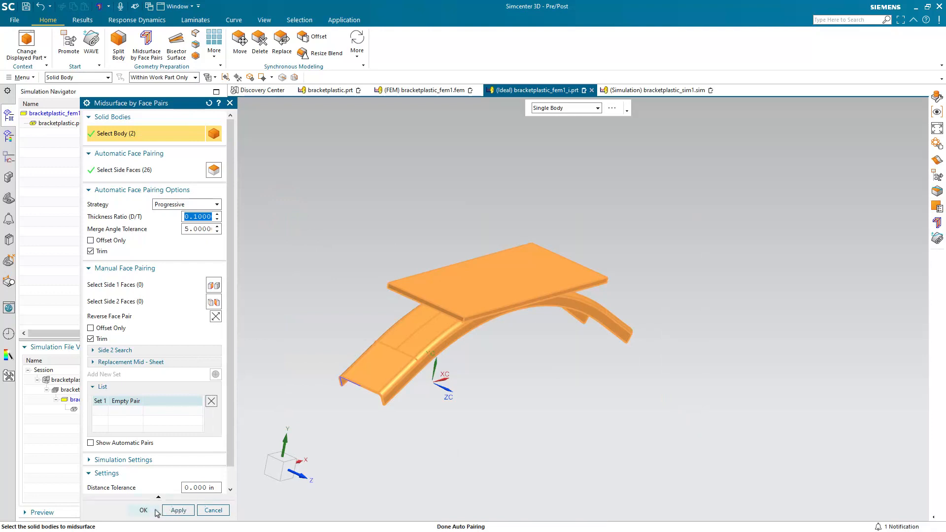
{"action": "left_click", "coordinate": [142, 510]}
{"action": "mouse_move", "coordinate": [457, 373]}
{"action": "middle_mouse_down"}
{"action": "mouse_move", "coordinate": [404, 350]}
{"action": "mouse_move", "coordinate": [449, 368]}
{"action": "middle_mouse_up"}
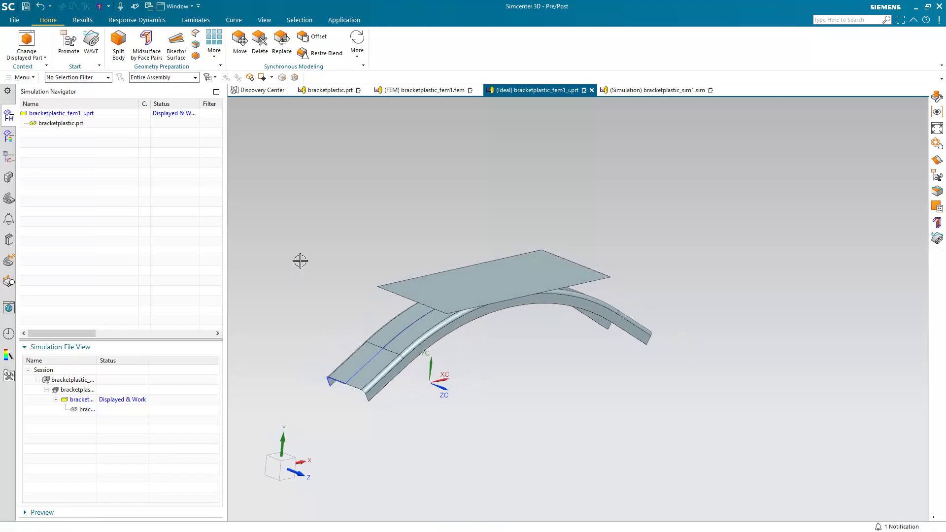
Display bracketplastic_fem1.fem, make layer 12 its work layer and turn off layers 1 and 11
{"action": "left_click", "coordinate": [434, 90]}
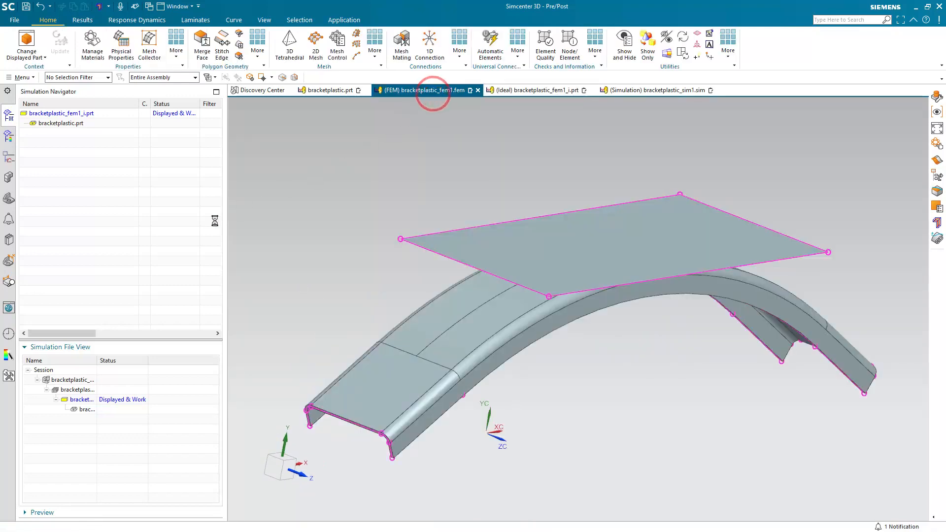
{"action": "left_click", "coordinate": [19, 78]}
{"action": "left_click", "coordinate": [36, 137]}
{"action": "left_click", "coordinate": [81, 138]}
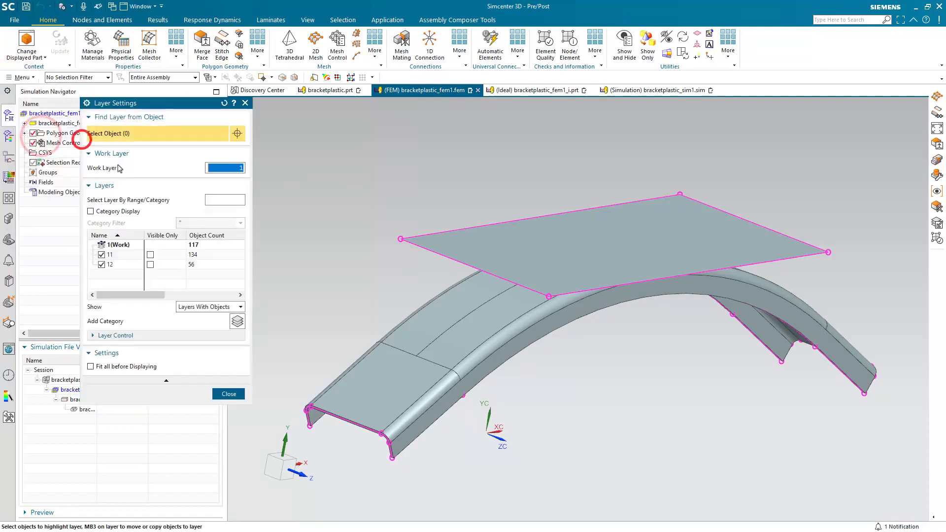
{"action": "right_click", "coordinate": [106, 267]}
{"action": "left_click", "coordinate": [118, 274]}
{"action": "left_click", "coordinate": [102, 255]}
{"action": "left_click", "coordinate": [101, 245]}
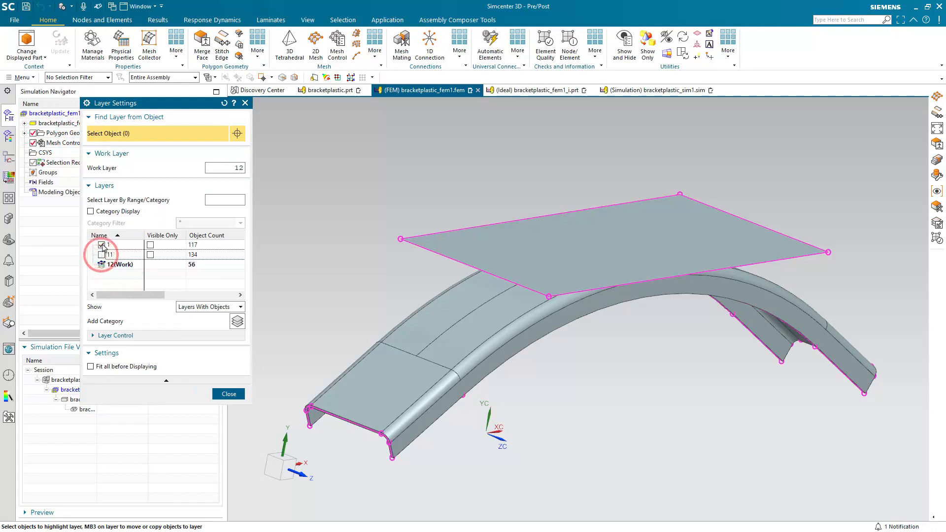
{"action": "left_click", "coordinate": [228, 394]}
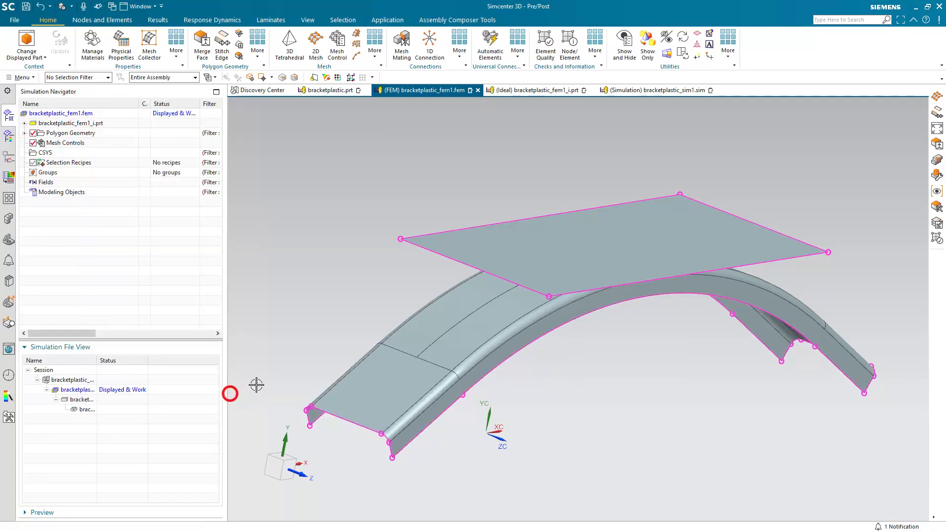
Create a CQUAD4 2D mesh on all plate and bracket midsurface faces with the Paver method and 0.4 in elements
{"action": "left_click", "coordinate": [316, 44]}
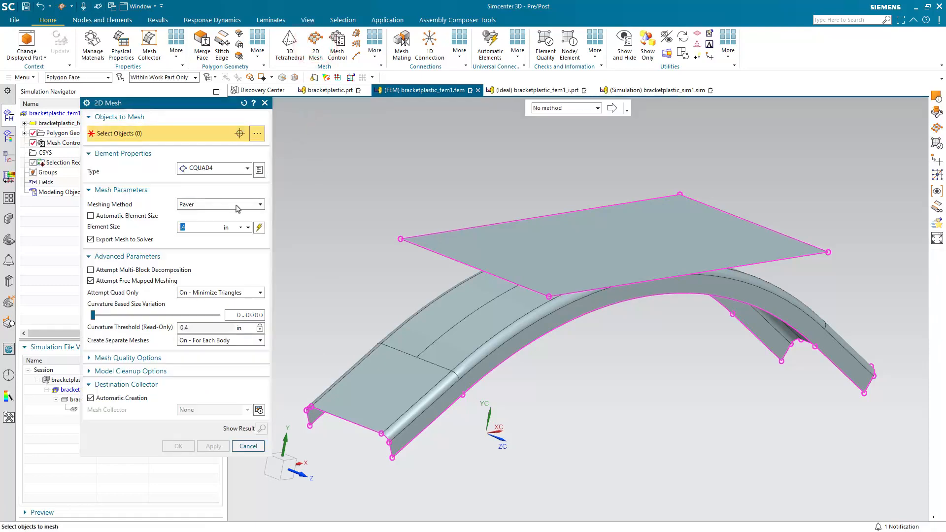
{"action": "scroll", "coordinate": [546, 268], "scroll_direction": "up", "scroll_amount": 2}
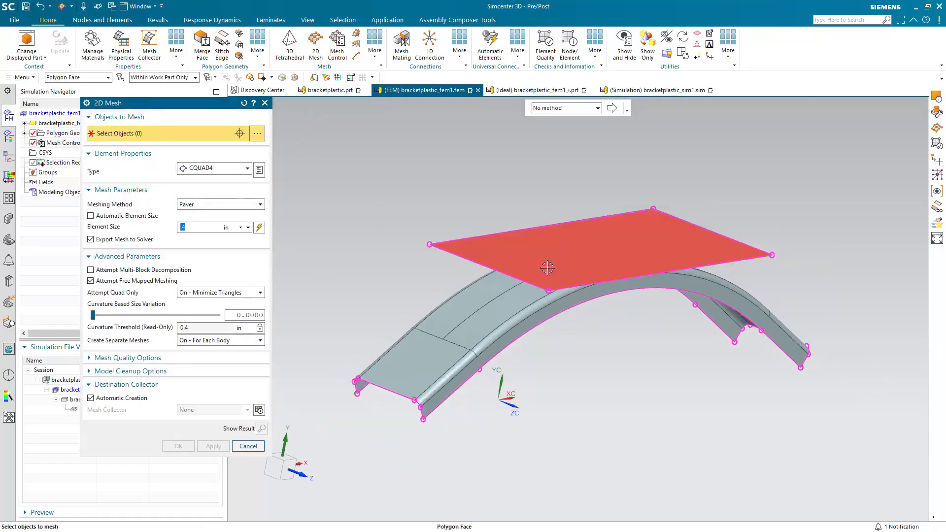
{"action": "left_click_drag", "start_coordinate": [367, 177], "coordinate": [840, 471]}
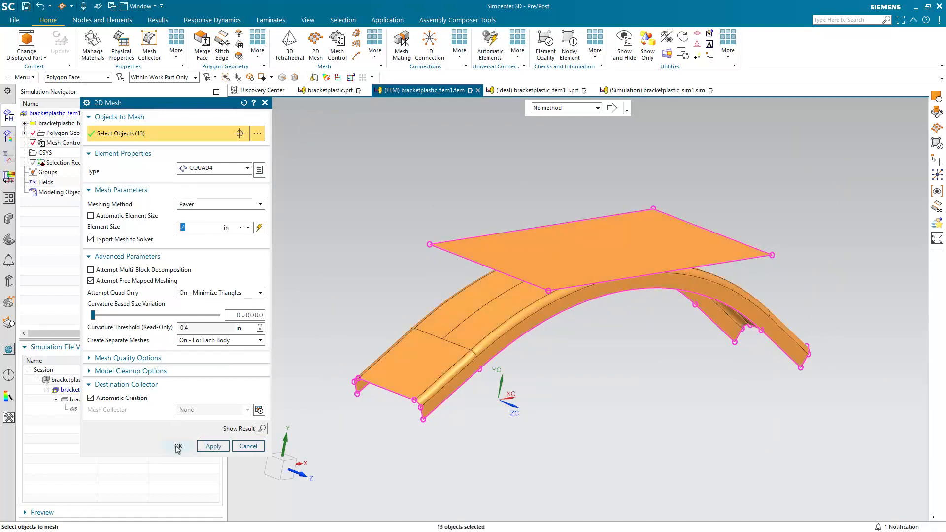
{"action": "left_click", "coordinate": [178, 446]}
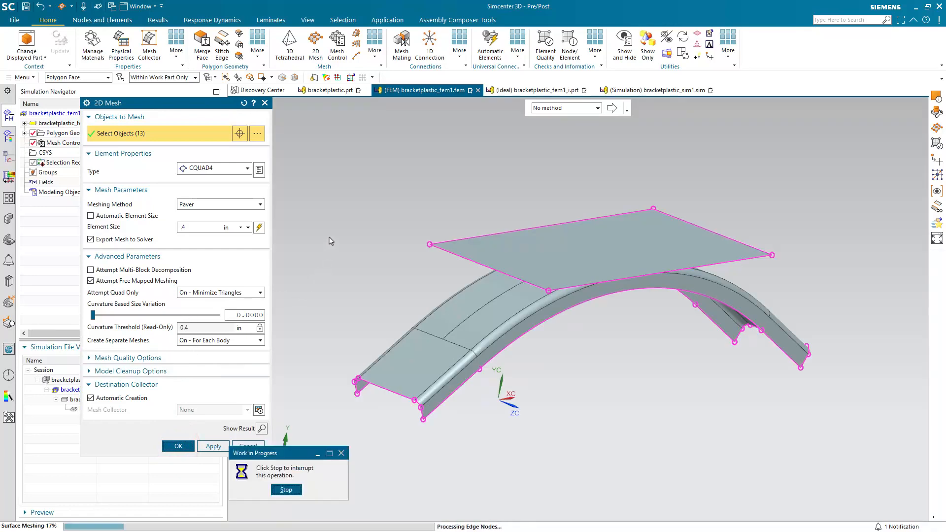
Inspect the PSHELL1 shell property of the Thin Shell(1) mesh collector, leaving its settings as they are
{"action": "middle_click_drag", "start_coordinate": [329, 238], "coordinate": [305, 248]}
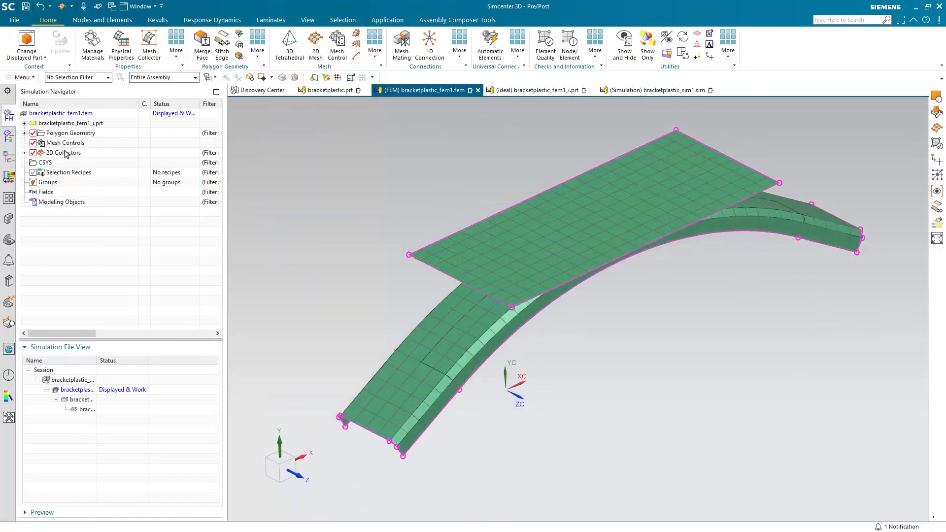
{"action": "left_click", "coordinate": [23, 154]}
{"action": "right_click", "coordinate": [68, 163]}
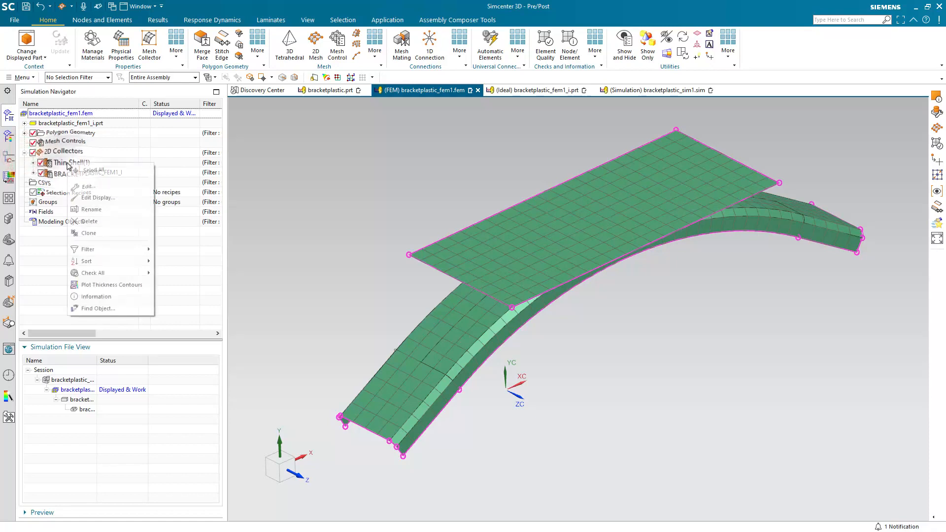
{"action": "left_click", "coordinate": [86, 187]}
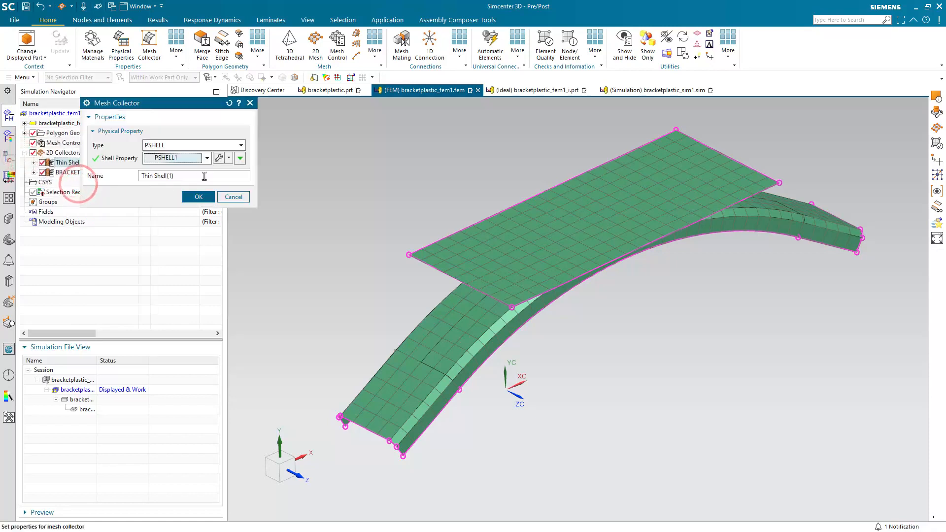
{"action": "left_click", "coordinate": [218, 159]}
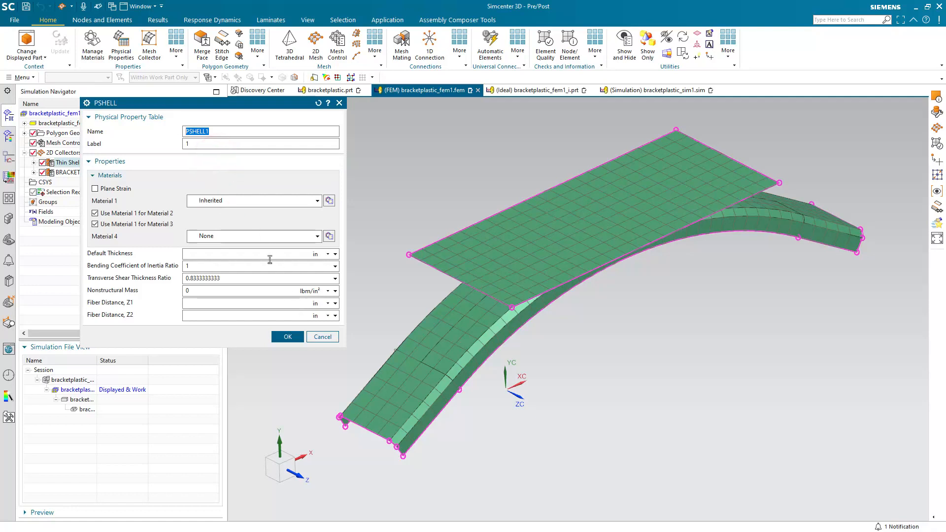
{"action": "left_click", "coordinate": [318, 335]}
{"action": "left_click", "coordinate": [235, 195]}
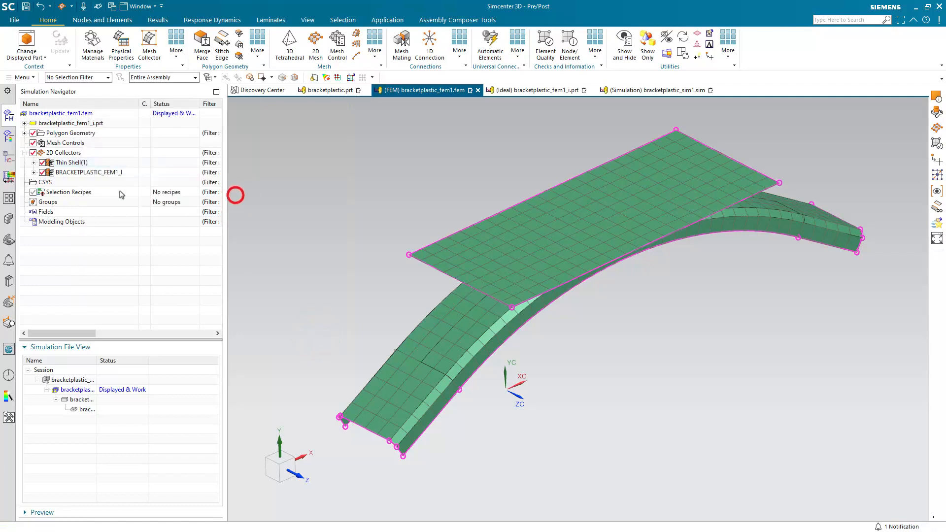
List the information for the plate and bracket meshes in the two 2D collectors together
{"action": "left_click", "coordinate": [34, 162]}
{"action": "left_click", "coordinate": [33, 182]}
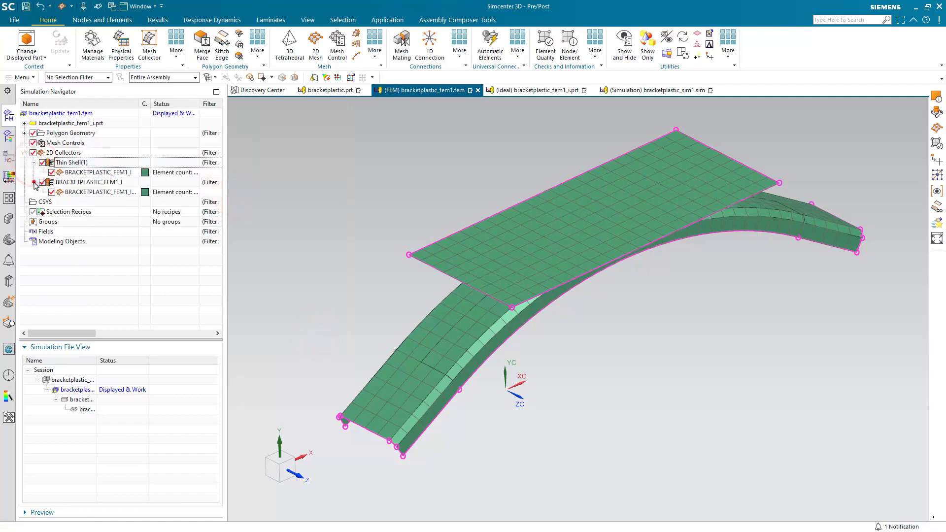
{"action": "left_click", "coordinate": [81, 172]}
{"action": "left_click", "coordinate": [92, 192], "text": "ctrl"}
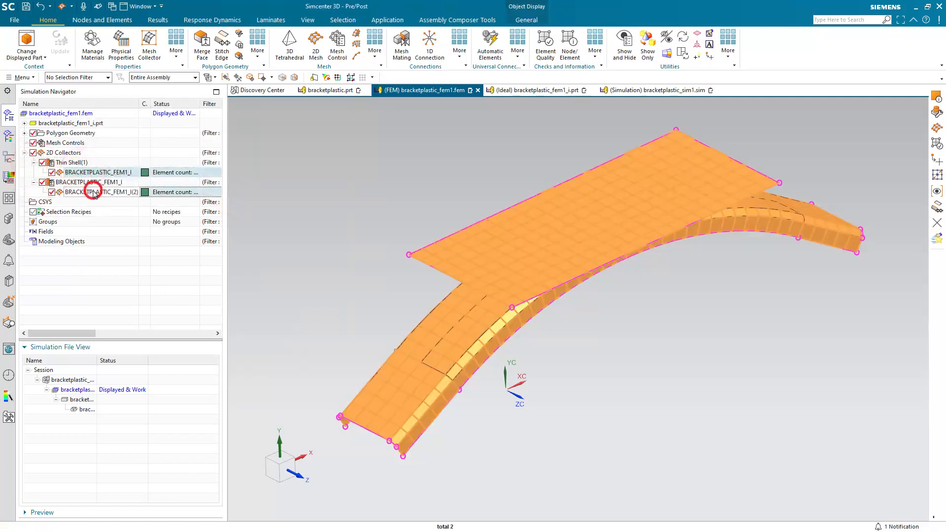
{"action": "right_click", "coordinate": [93, 192]}
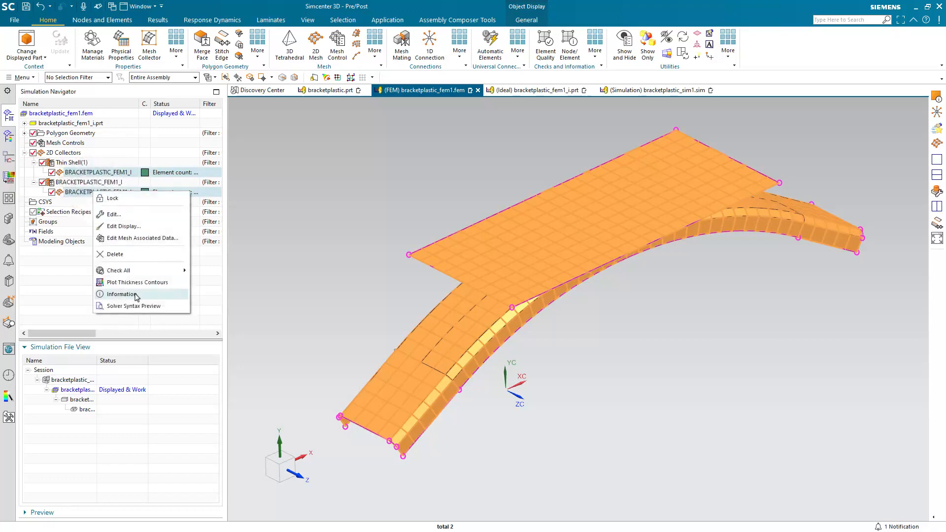
{"action": "left_click", "coordinate": [137, 295]}
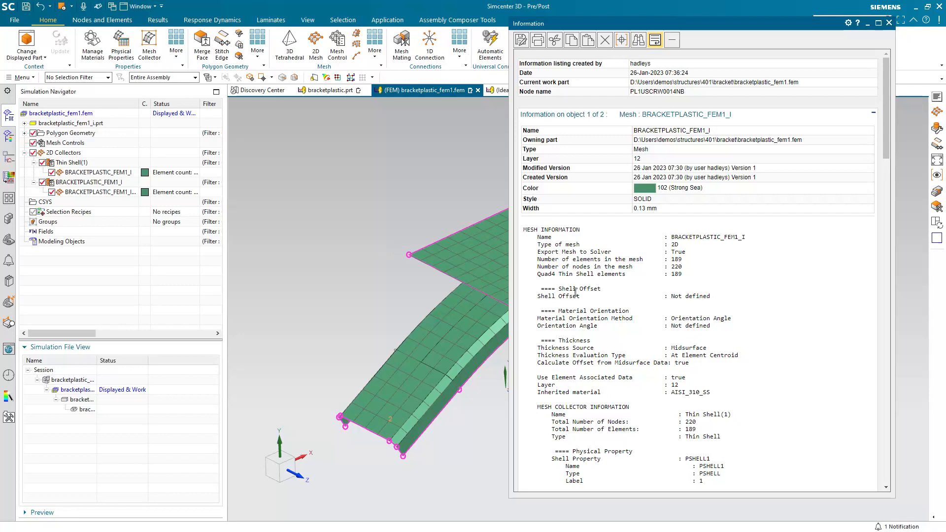
Check the inherited material of both meshes in the information listing and close the listing
{"action": "left_click_drag", "start_coordinate": [715, 387], "coordinate": [718, 394]}
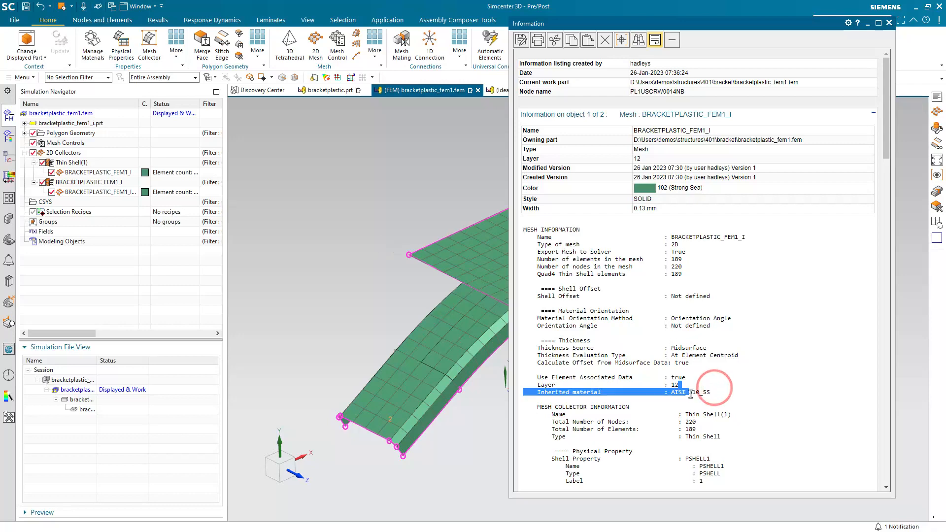
{"action": "scroll", "coordinate": [690, 292], "scroll_direction": "down", "scroll_amount": 20}
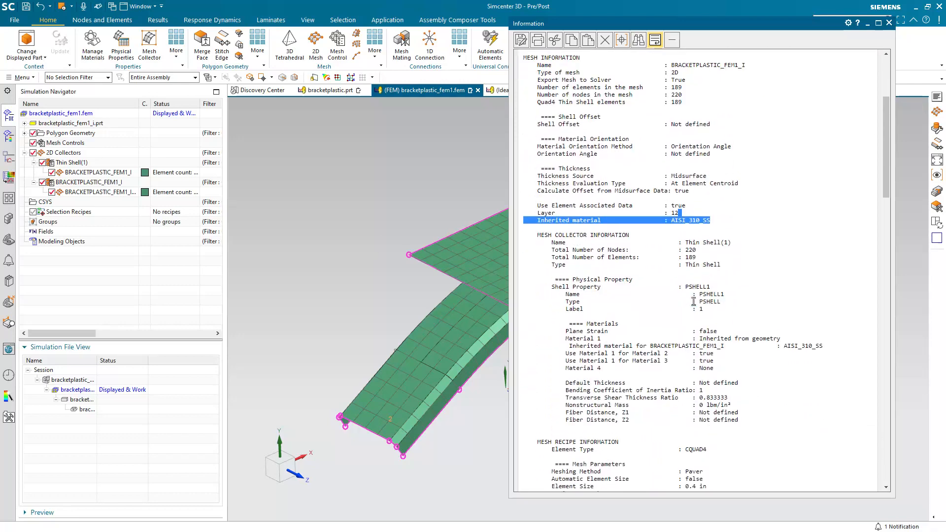
{"action": "scroll", "coordinate": [693, 301], "scroll_direction": "down", "scroll_amount": 20}
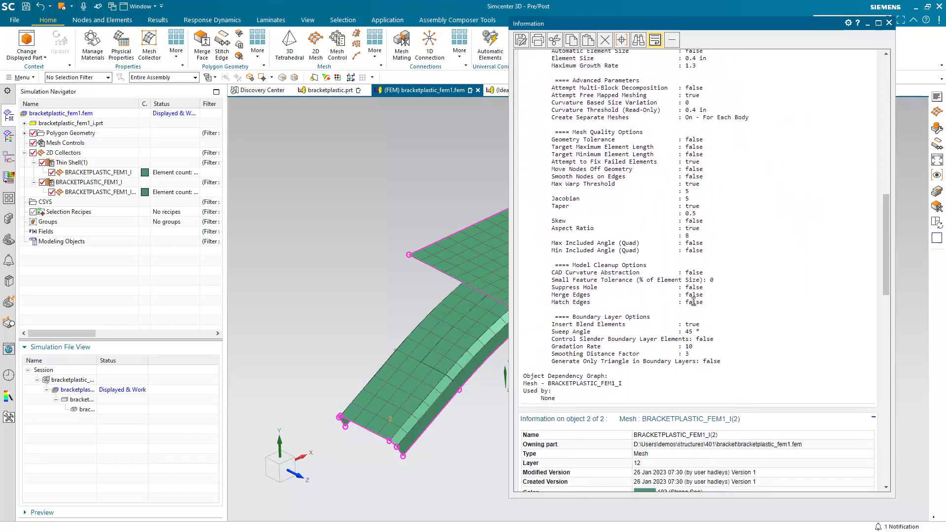
{"action": "scroll", "coordinate": [705, 323], "scroll_direction": "down", "scroll_amount": 2}
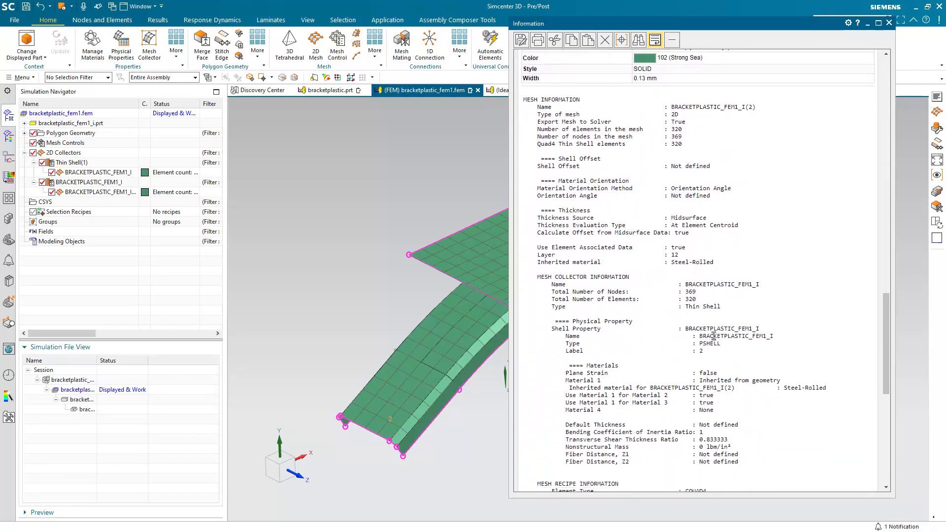
{"action": "left_click_drag", "start_coordinate": [830, 392], "coordinate": [788, 391]}
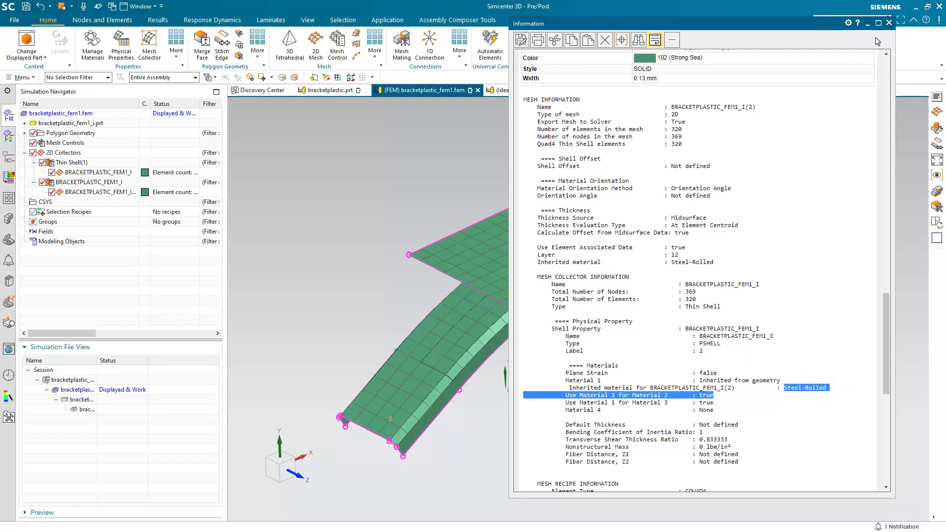
{"action": "left_click", "coordinate": [887, 25]}
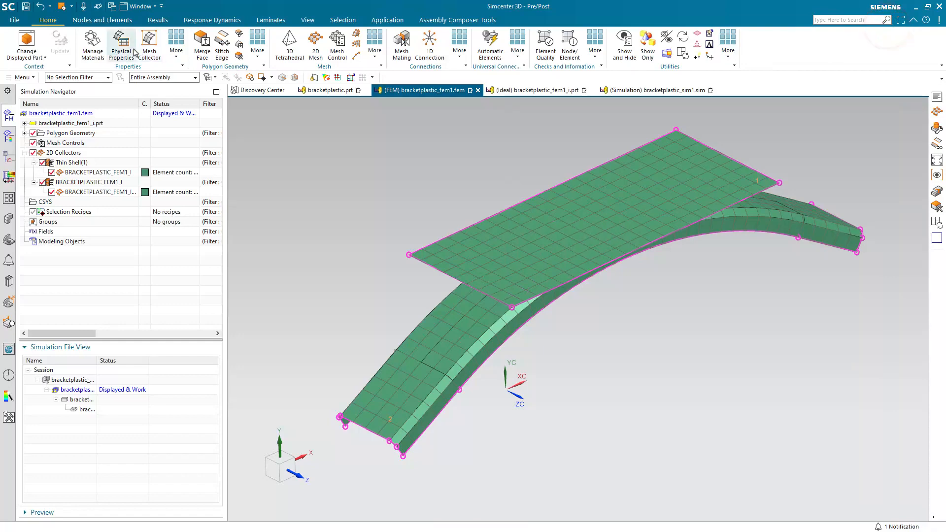
Inspect the properties of the local material Steel-Rolled
{"action": "left_click", "coordinate": [92, 49]}
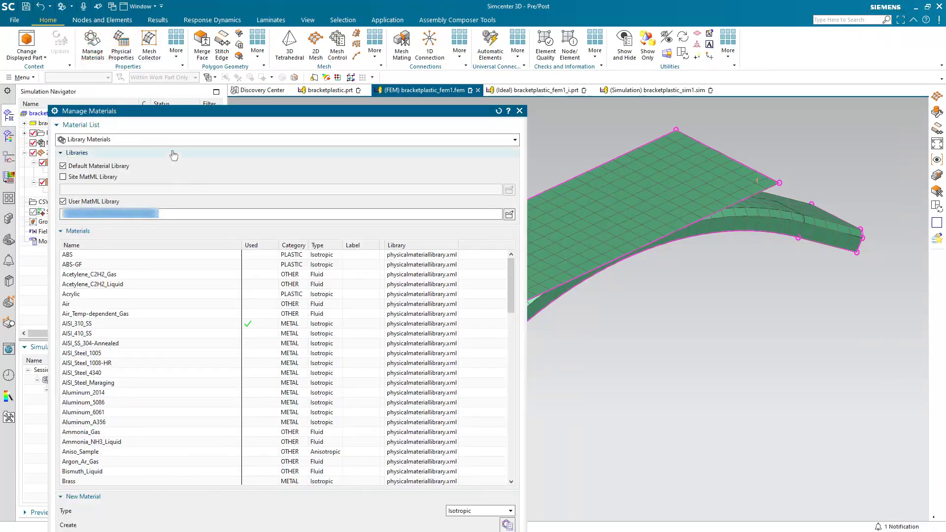
{"action": "left_click", "coordinate": [170, 140]}
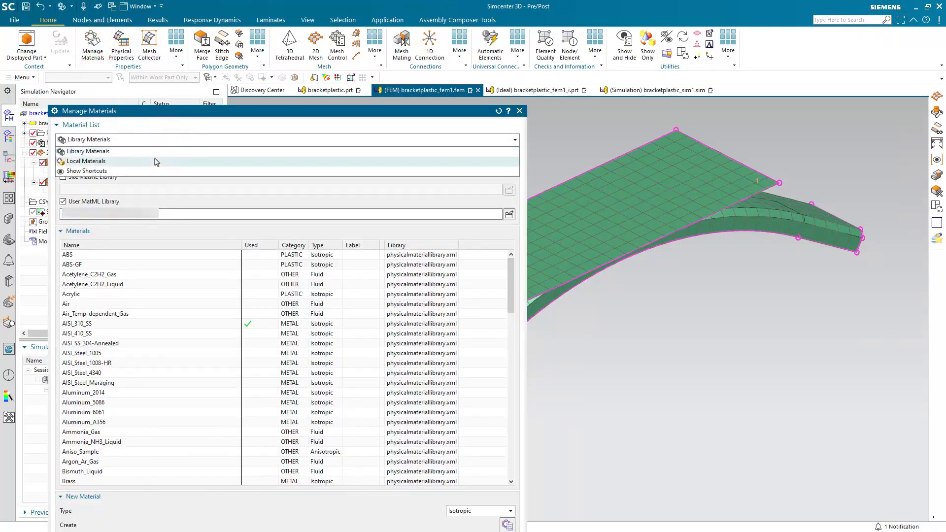
{"action": "left_click", "coordinate": [155, 159]}
{"action": "left_click", "coordinate": [87, 177]}
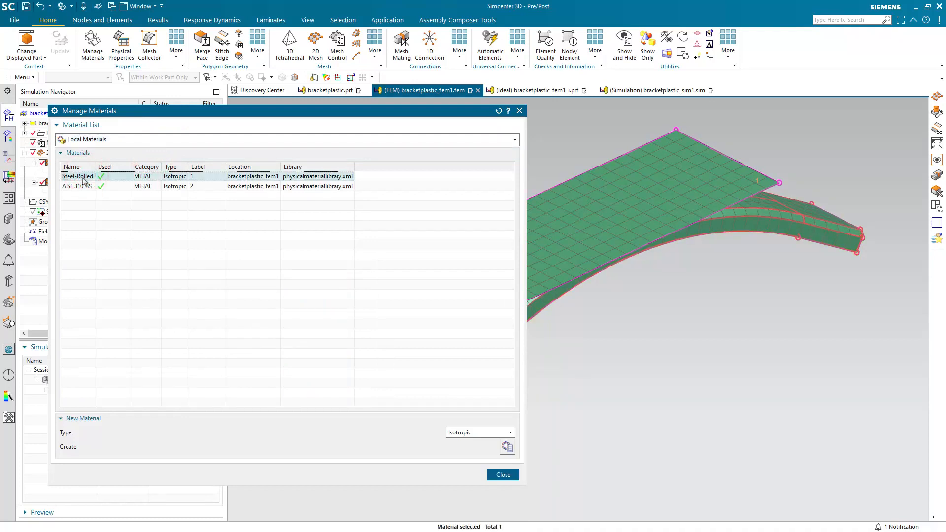
{"action": "right_click", "coordinate": [84, 181]}
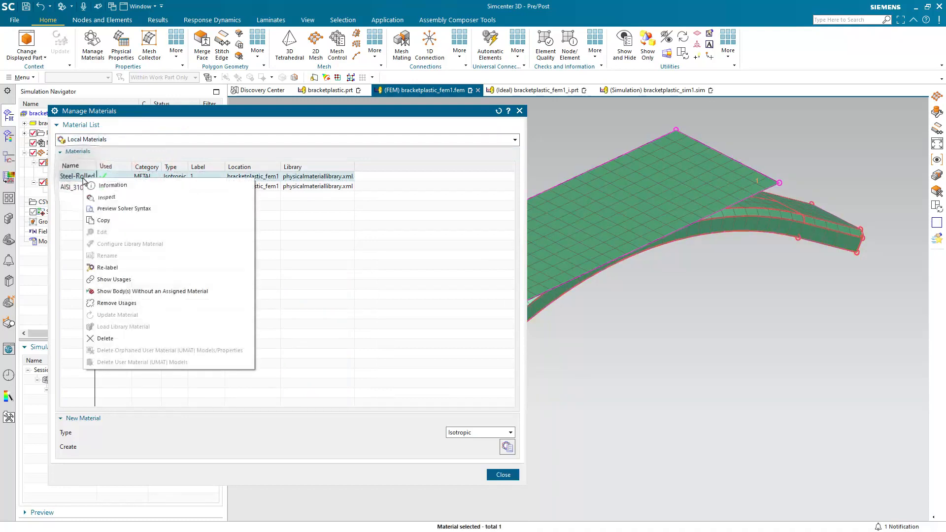
{"action": "left_click", "coordinate": [100, 195]}
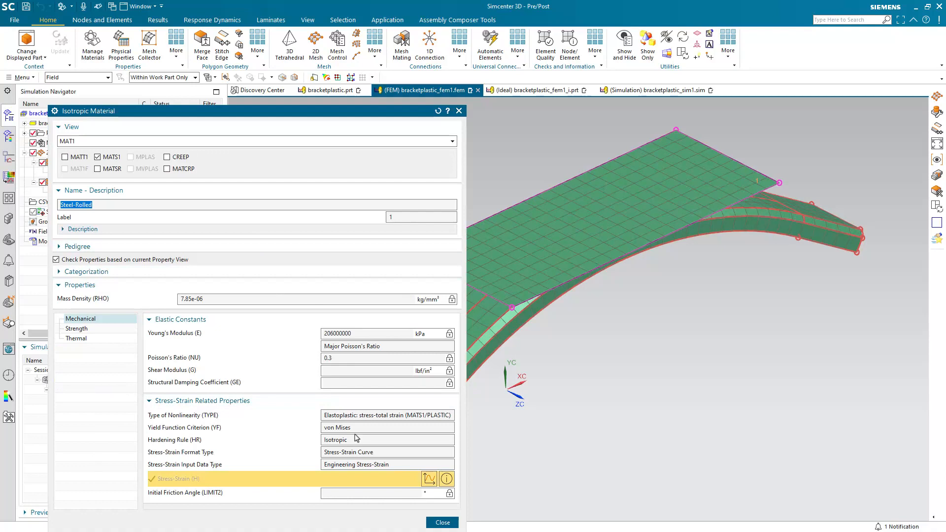
Plot the Steel-Rolled stress-strain (H) field against strain in a new plot window
{"action": "left_click", "coordinate": [429, 479]}
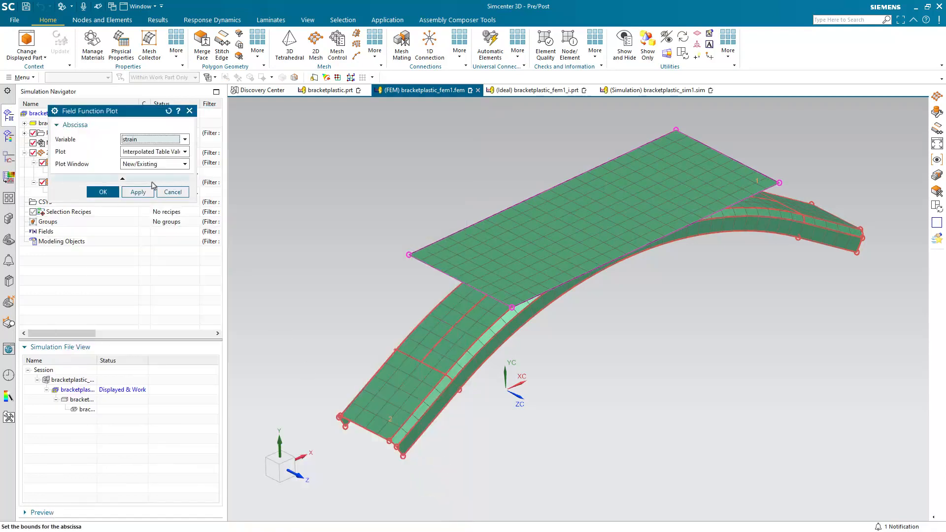
{"action": "left_click", "coordinate": [102, 192]}
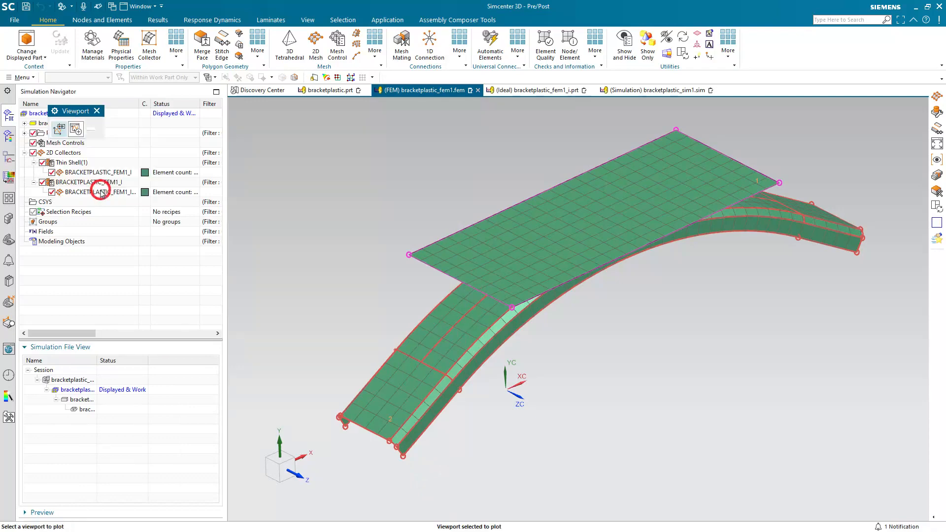
{"action": "left_click", "coordinate": [77, 125]}
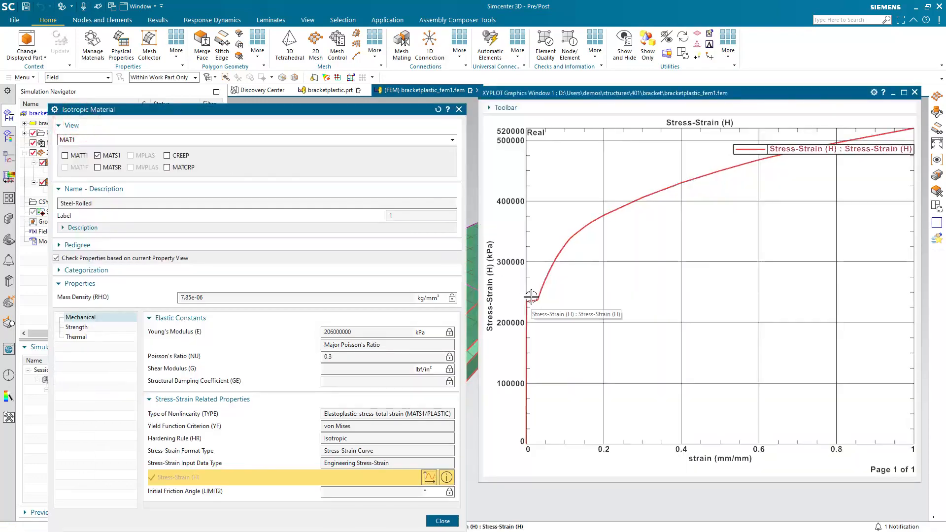
Zoom the stress-strain plot's X axis to about -0.005 to 0.036 strain, and close the plot and material dialogs
{"action": "left_click", "coordinate": [506, 107]}
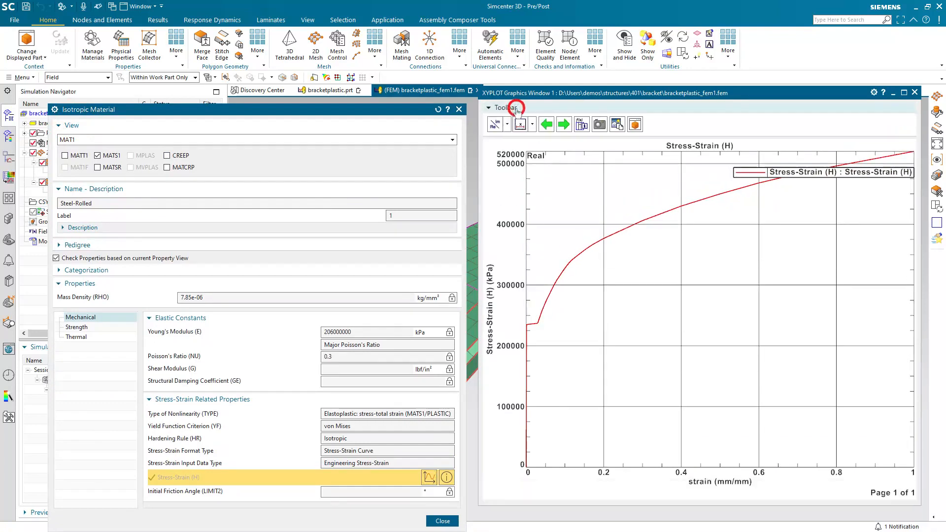
{"action": "left_click", "coordinate": [520, 124]}
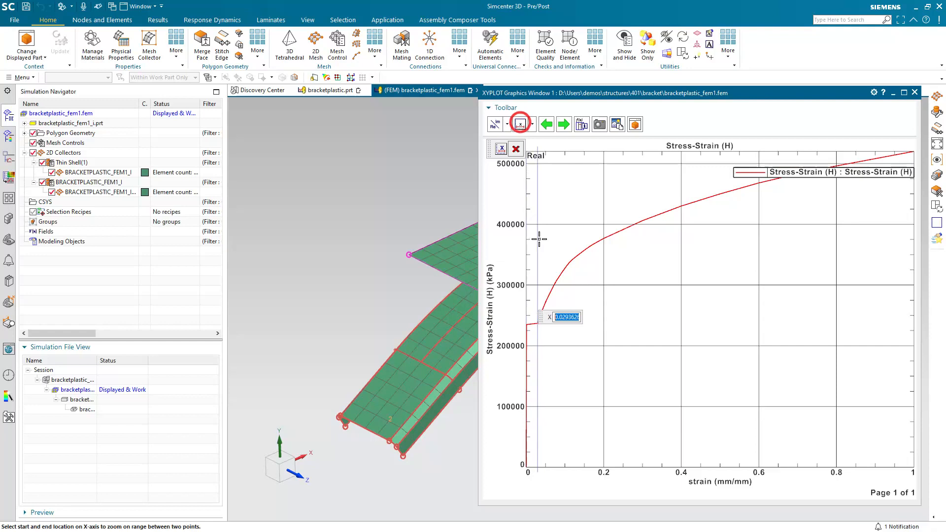
{"action": "left_click", "coordinate": [540, 338]}
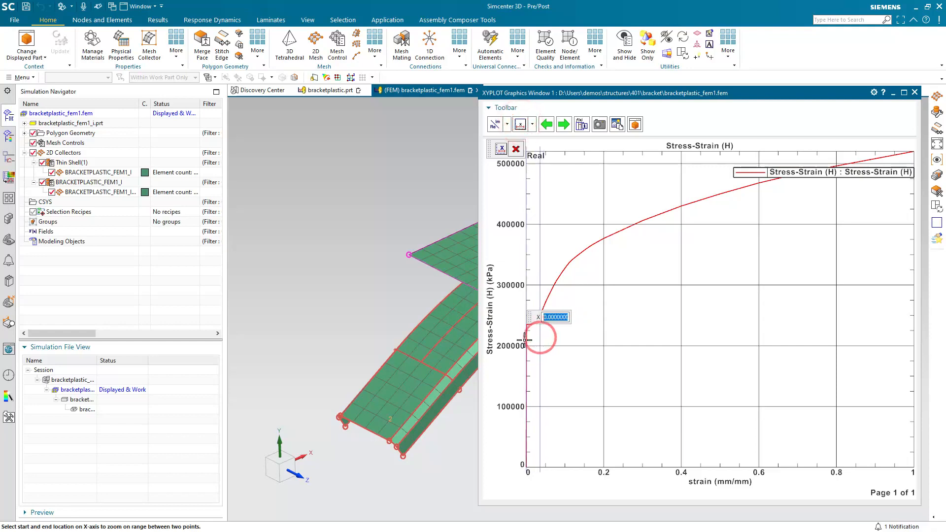
{"action": "left_click", "coordinate": [525, 336]}
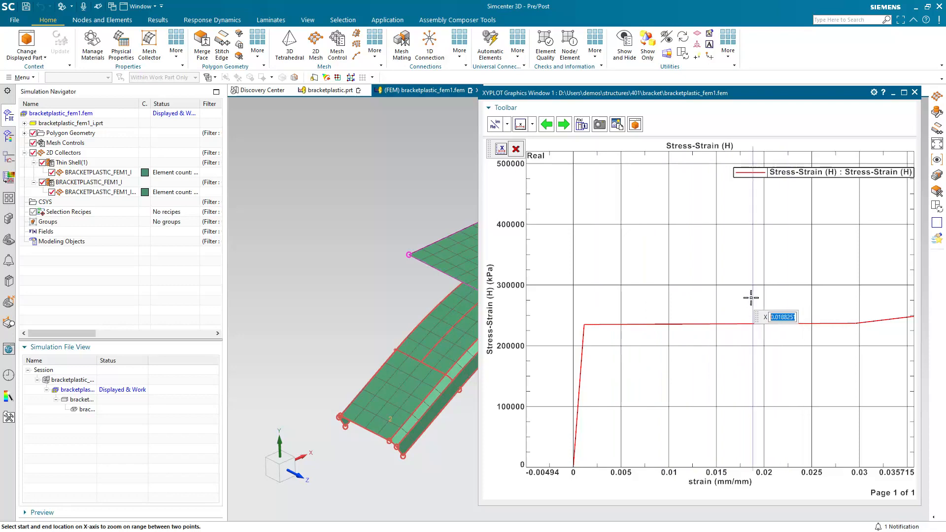
{"action": "left_click", "coordinate": [517, 148]}
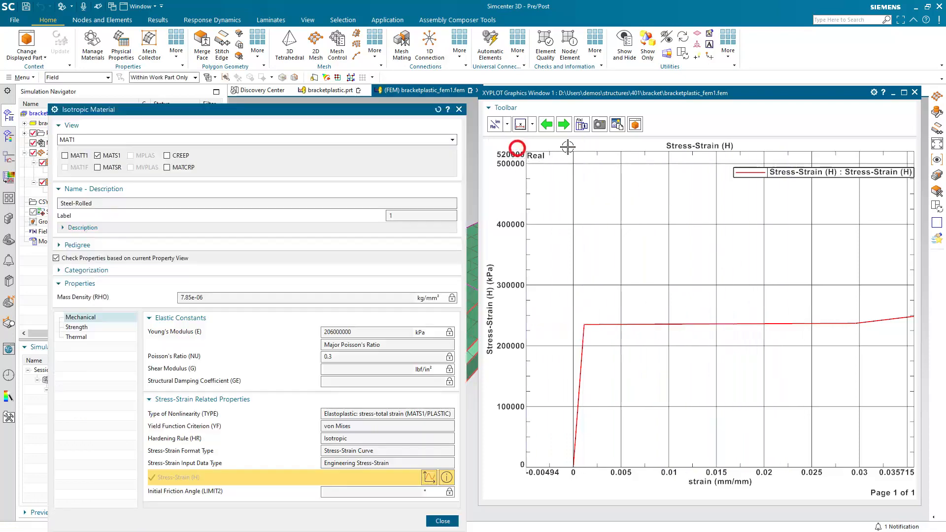
{"action": "left_click", "coordinate": [915, 92]}
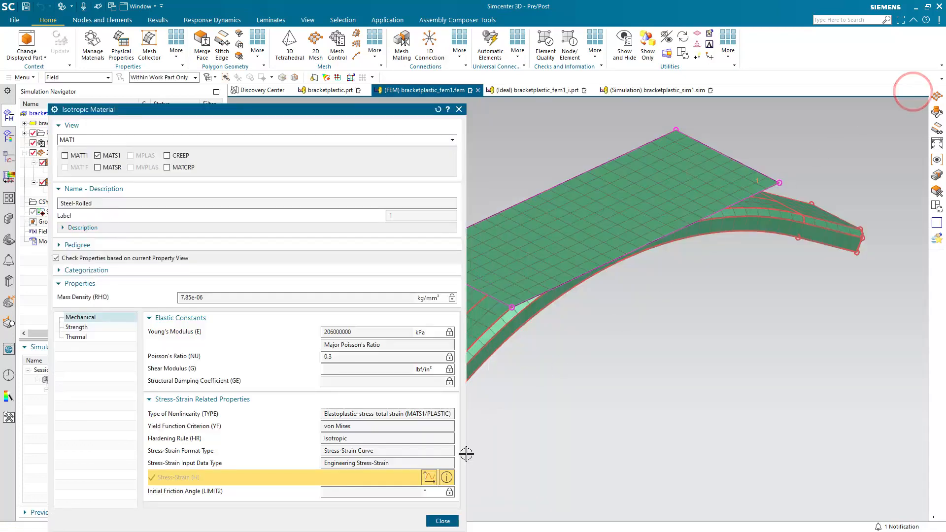
{"action": "left_click", "coordinate": [442, 520]}
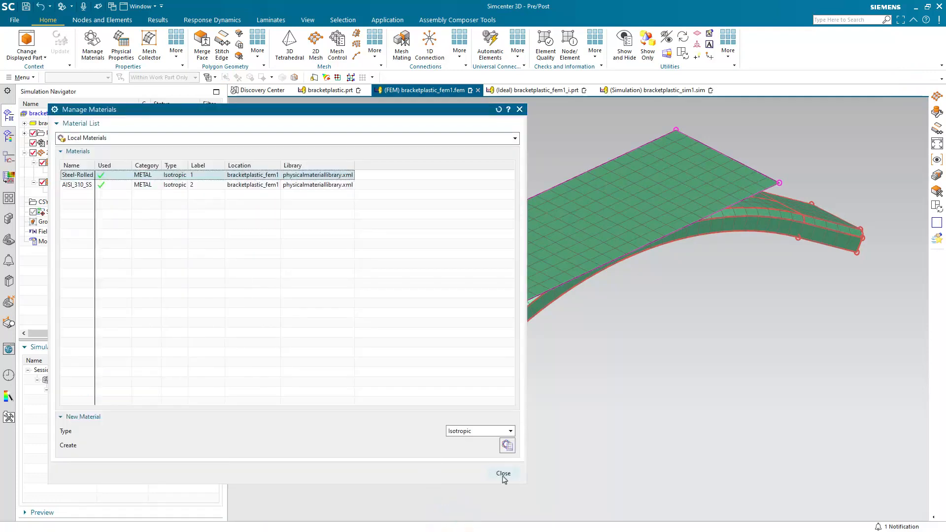
{"action": "left_click", "coordinate": [503, 473]}
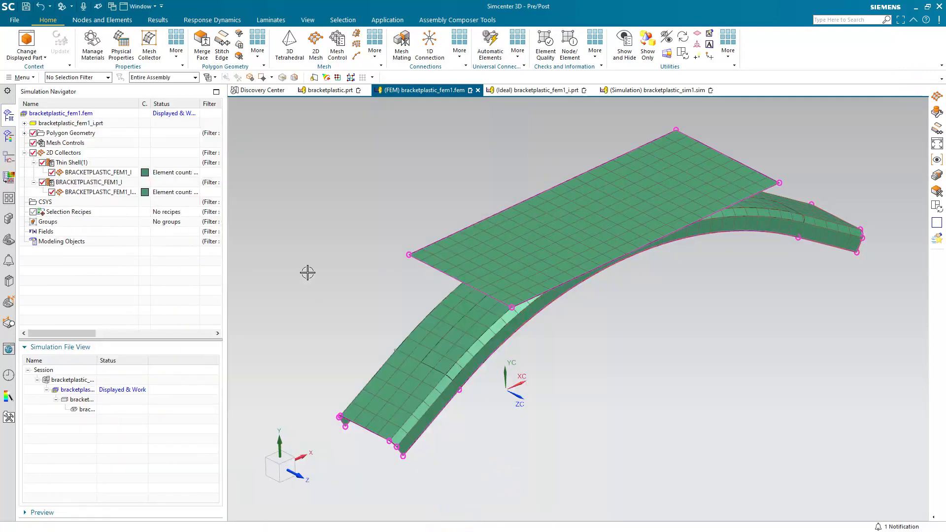
Plot the thickness contours of the plate and bracket meshes together
{"action": "left_click", "coordinate": [82, 173]}
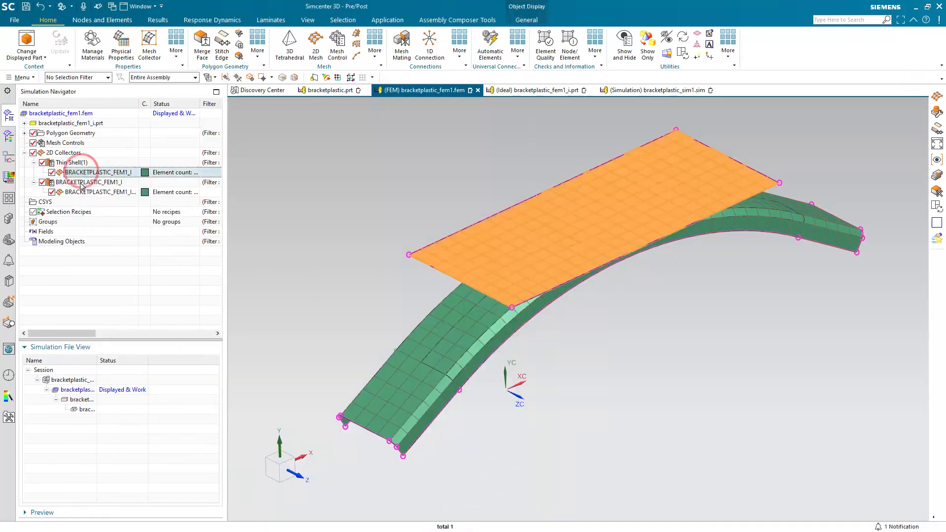
{"action": "left_click", "coordinate": [83, 194], "text": "ctrl"}
{"action": "right_click", "coordinate": [83, 193]}
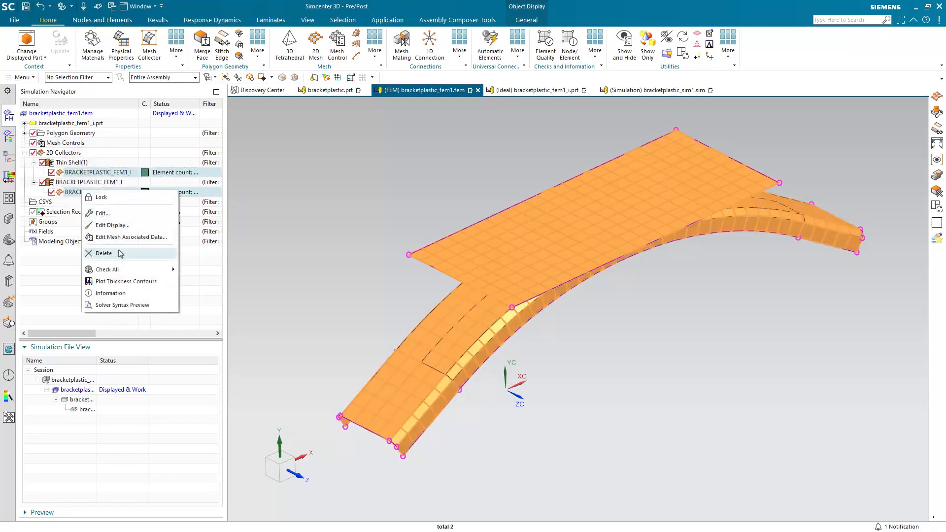
{"action": "left_click", "coordinate": [122, 283]}
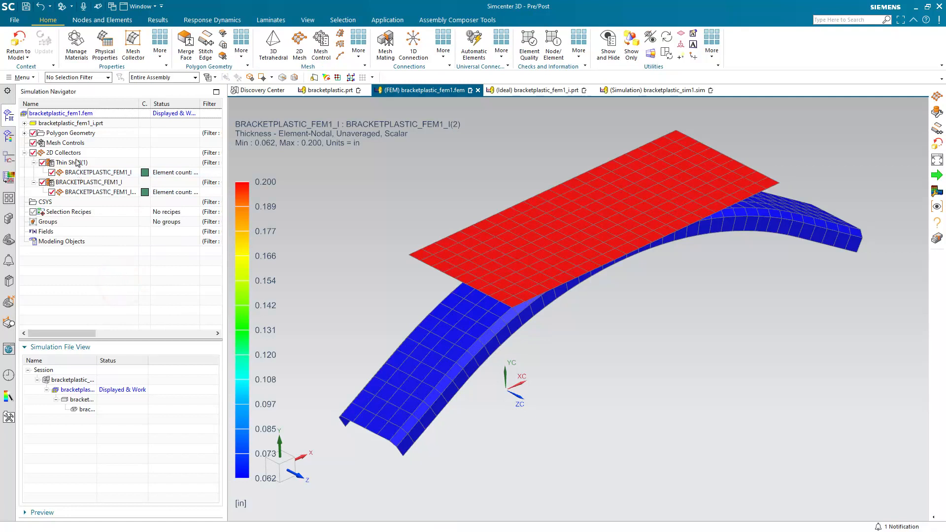
Inspect the plate mesh's associated data for its thickness source, and return from the thickness contour plot to the model
{"action": "left_click", "coordinate": [78, 172]}
{"action": "right_click", "coordinate": [78, 172]}
{"action": "left_click", "coordinate": [97, 226]}
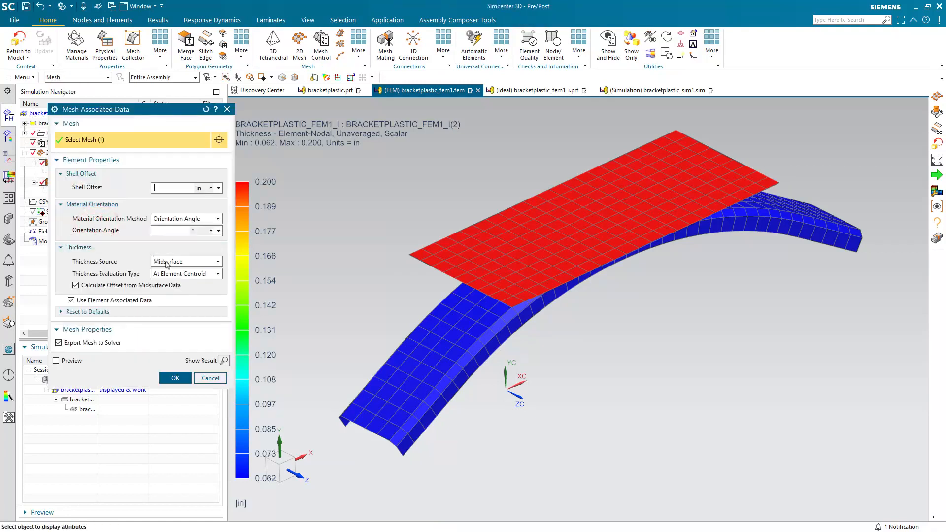
{"action": "left_click", "coordinate": [209, 378]}
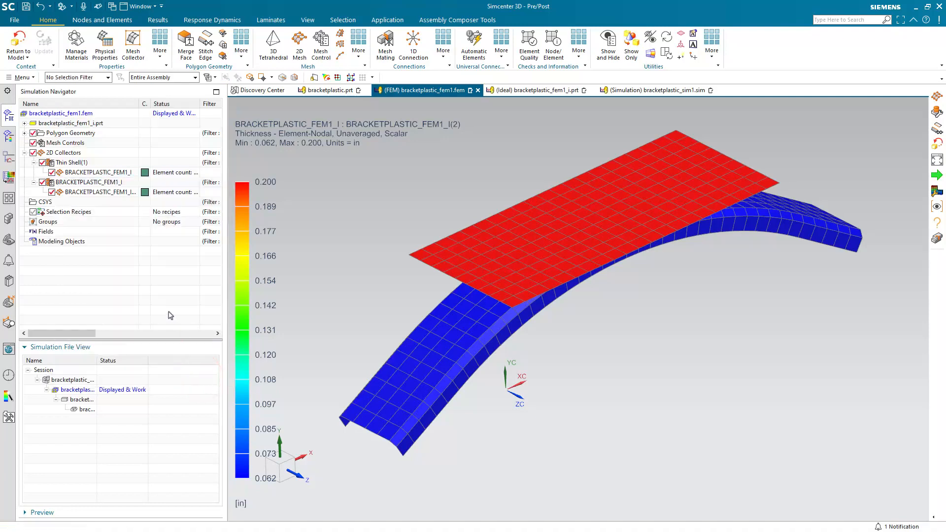
{"action": "left_click", "coordinate": [19, 42]}
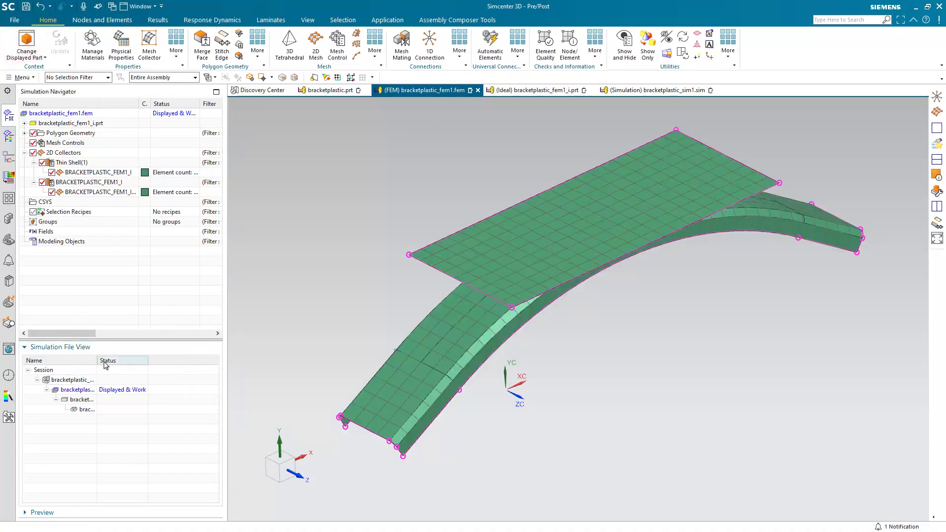
Switch to the bracketplastic_sim1.sim simulation, make layer 12 the work layer and turn off layers 1 and 11
{"action": "left_click", "coordinate": [637, 94]}
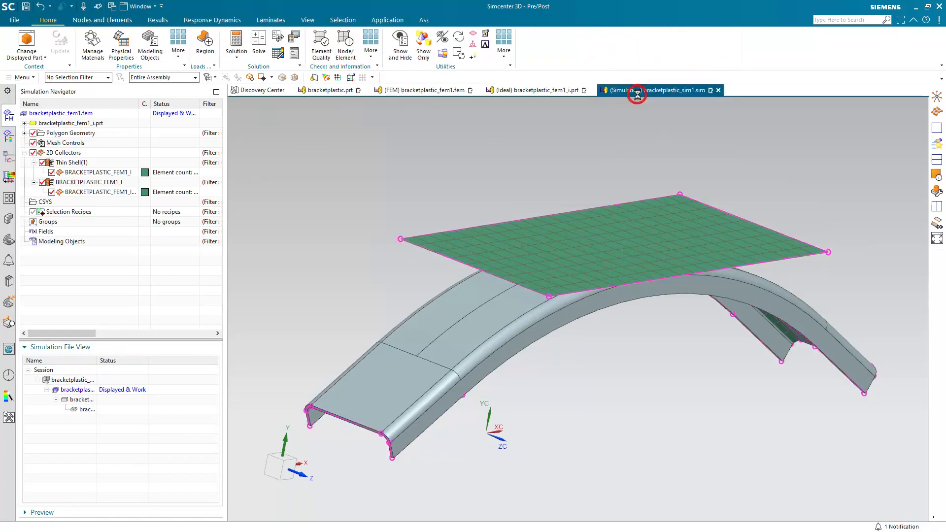
{"action": "left_click", "coordinate": [13, 78]}
{"action": "left_click", "coordinate": [33, 138]}
{"action": "left_click", "coordinate": [100, 143]}
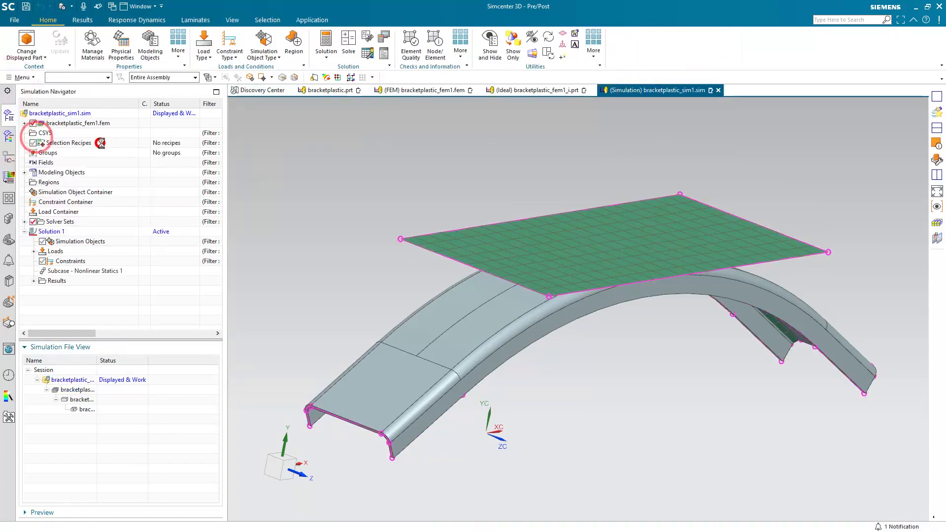
{"action": "right_click", "coordinate": [92, 271]}
{"action": "left_click", "coordinate": [99, 277]}
{"action": "left_click", "coordinate": [69, 251]}
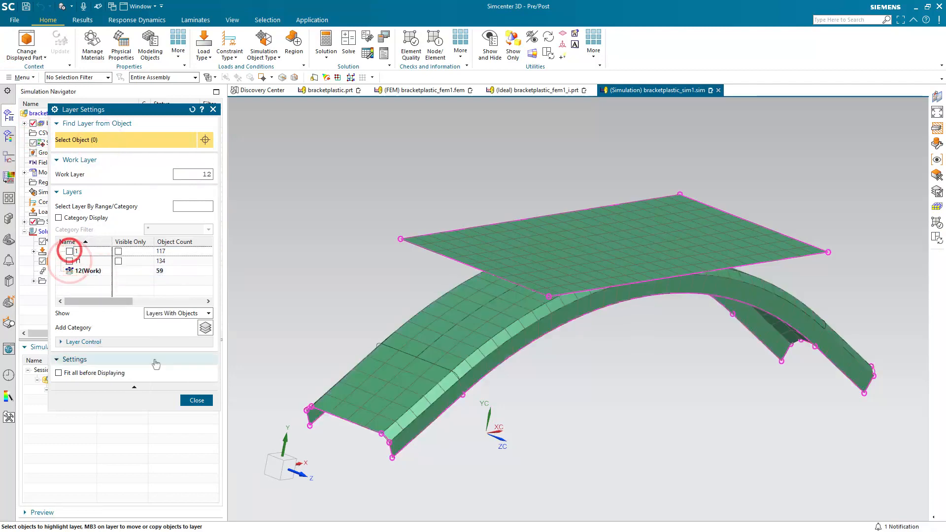
{"action": "left_click", "coordinate": [196, 400]}
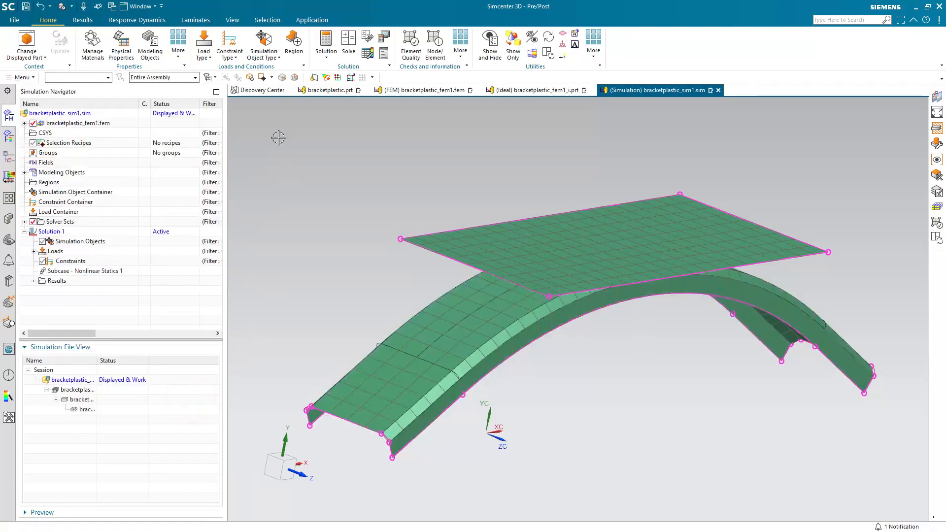
Apply a fixed constraint to the ten polygon edges at the two end feet of the bracket
{"action": "left_click", "coordinate": [233, 56]}
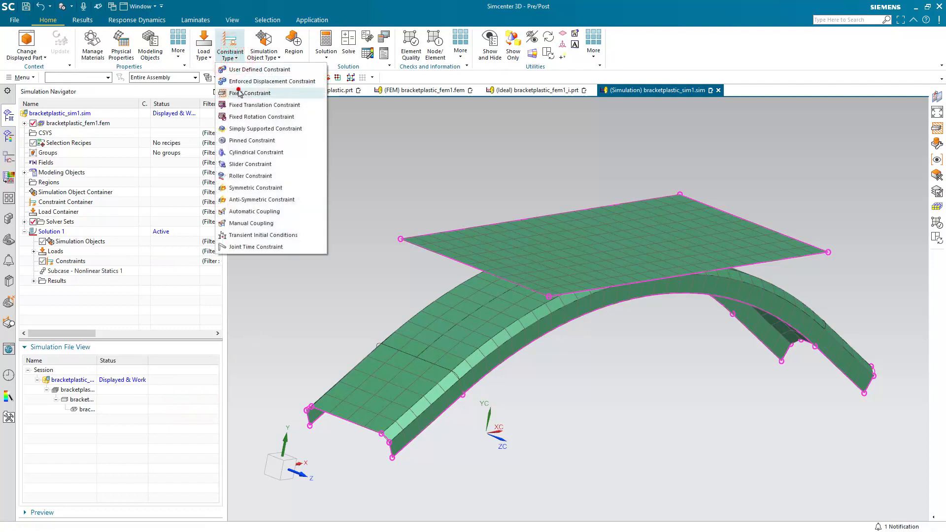
{"action": "left_click", "coordinate": [239, 93]}
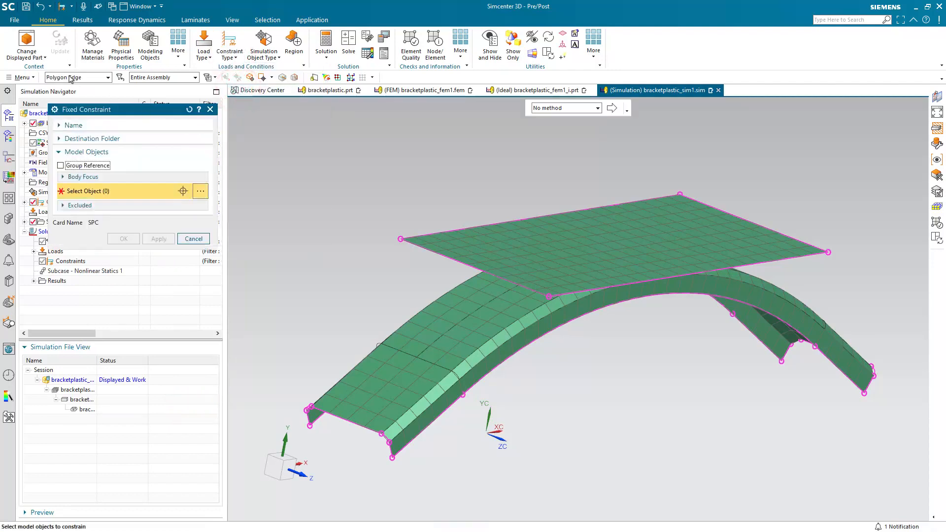
{"action": "middle_click_drag", "start_coordinate": [325, 212], "coordinate": [297, 206]}
{"action": "scroll", "coordinate": [532, 236], "scroll_direction": "down", "scroll_amount": 3}
{"action": "left_click_drag", "start_coordinate": [335, 310], "coordinate": [414, 376]}
{"action": "left_click_drag", "start_coordinate": [833, 350], "coordinate": [730, 273]}
{"action": "middle_click_drag", "start_coordinate": [696, 352], "coordinate": [598, 319]}
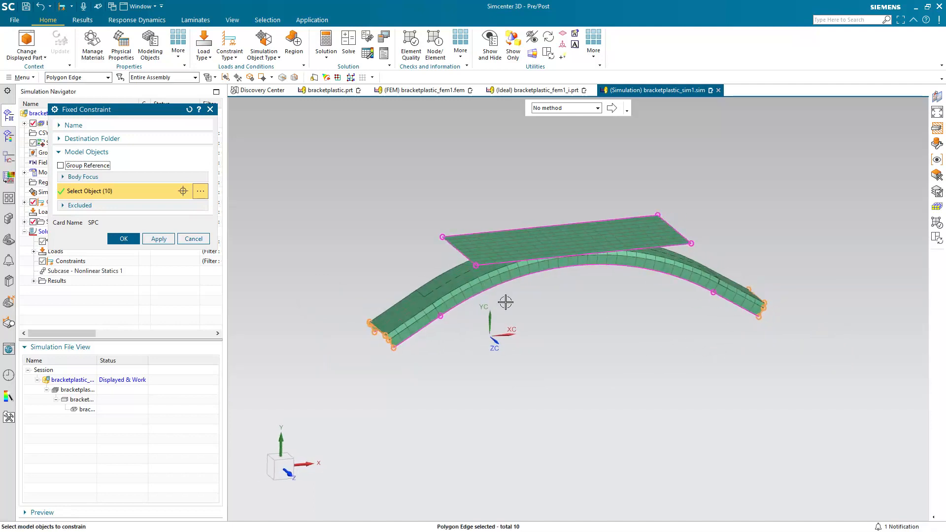
{"action": "left_click", "coordinate": [123, 239]}
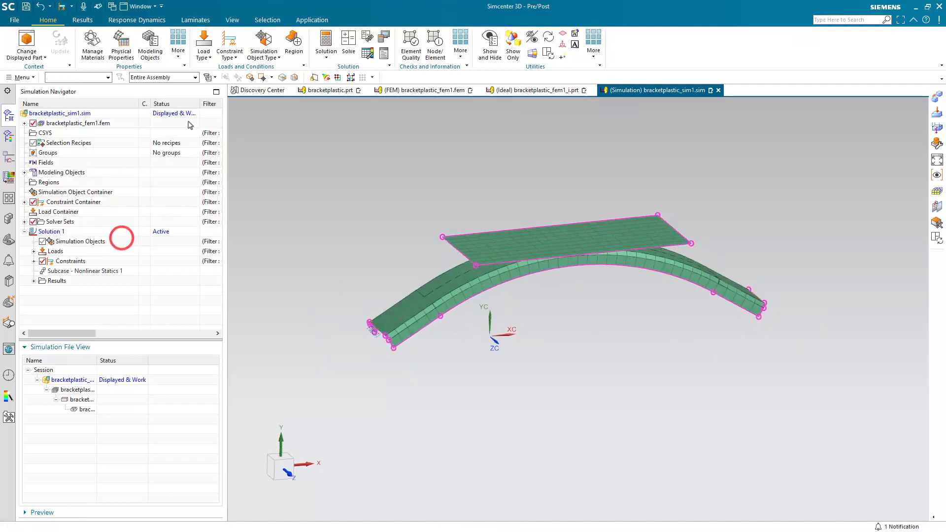
Start an enforced displacement constraint on the plate's four corner vertices, with DOF1, DOF3, DOF4, DOF5 and DOF6 set to 0
{"action": "left_click", "coordinate": [230, 53]}
{"action": "left_click", "coordinate": [235, 82]}
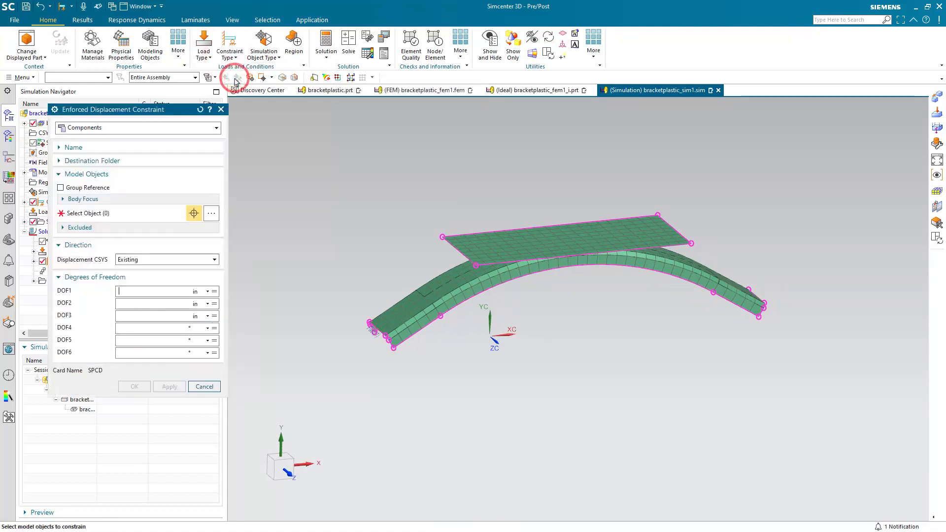
{"action": "left_click", "coordinate": [91, 81]}
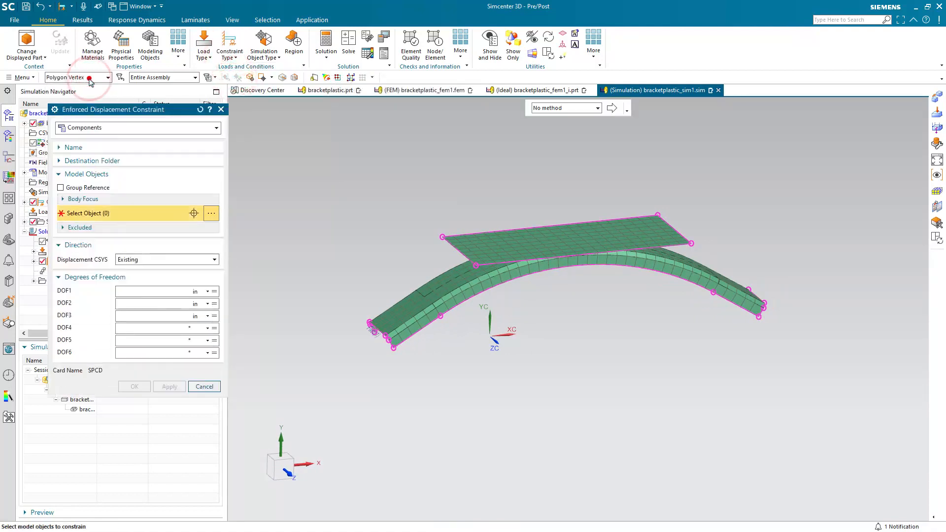
{"action": "left_click", "coordinate": [443, 235]}
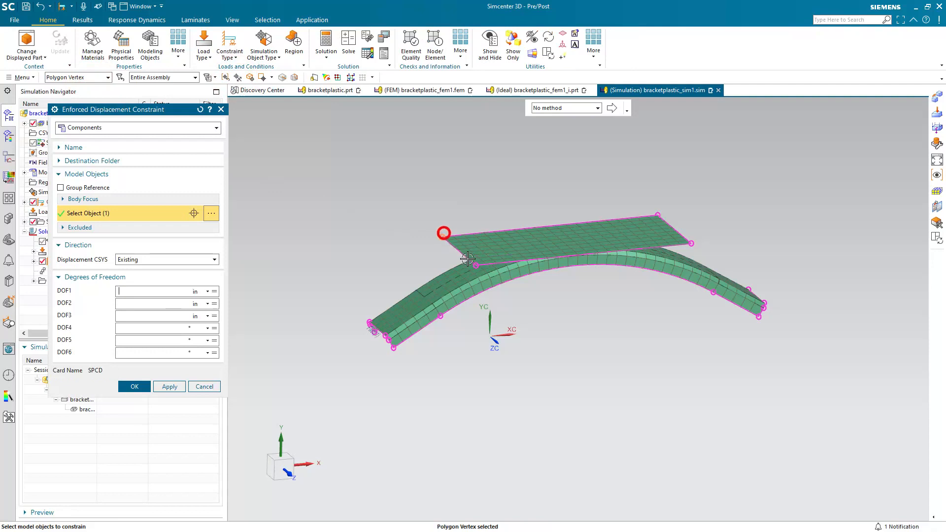
{"action": "left_click", "coordinate": [475, 264]}
{"action": "left_click", "coordinate": [658, 215]}
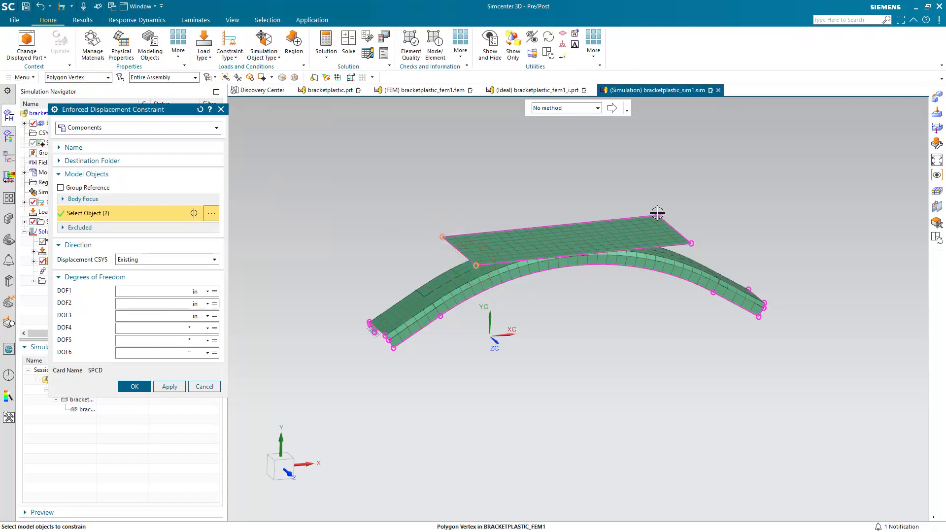
{"action": "left_click", "coordinate": [689, 241]}
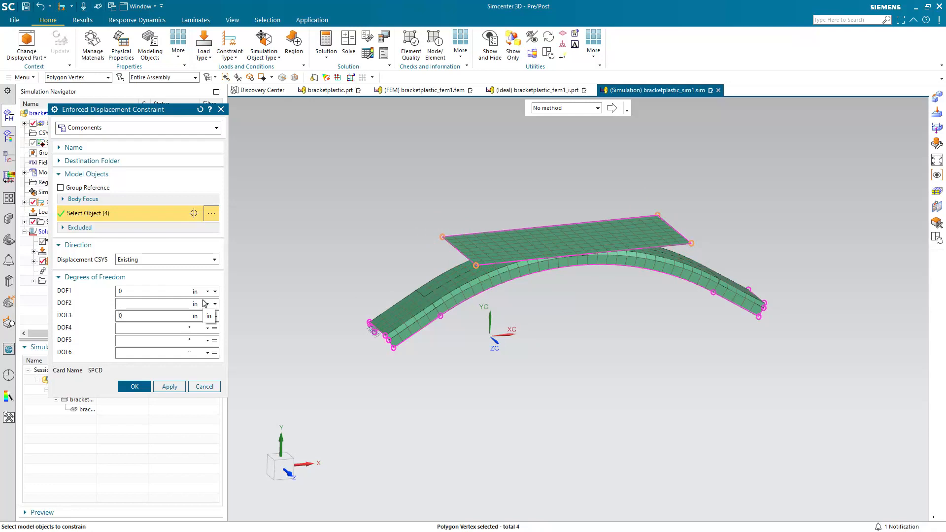
{"action": "type", "text": "0"}
{"action": "key", "text": "Tab"}
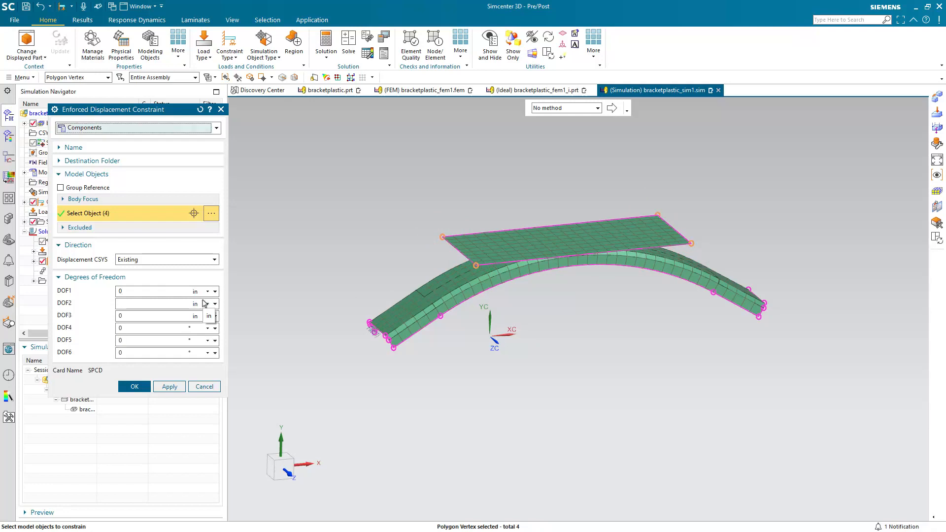
Start a new table field for DOF2 with Time as the independent domain, and advance to its data point definition
{"action": "left_click", "coordinate": [208, 316]}
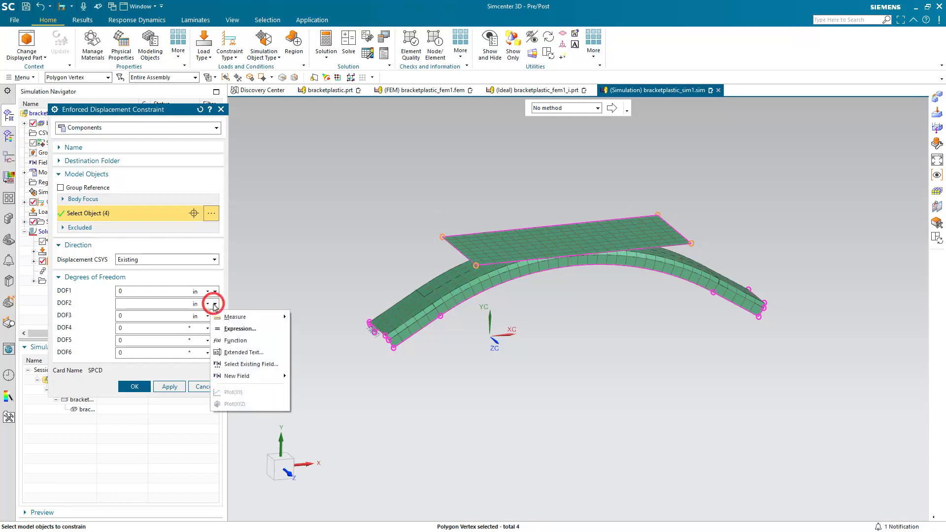
{"action": "left_click", "coordinate": [250, 375]}
{"action": "left_click", "coordinate": [316, 387]}
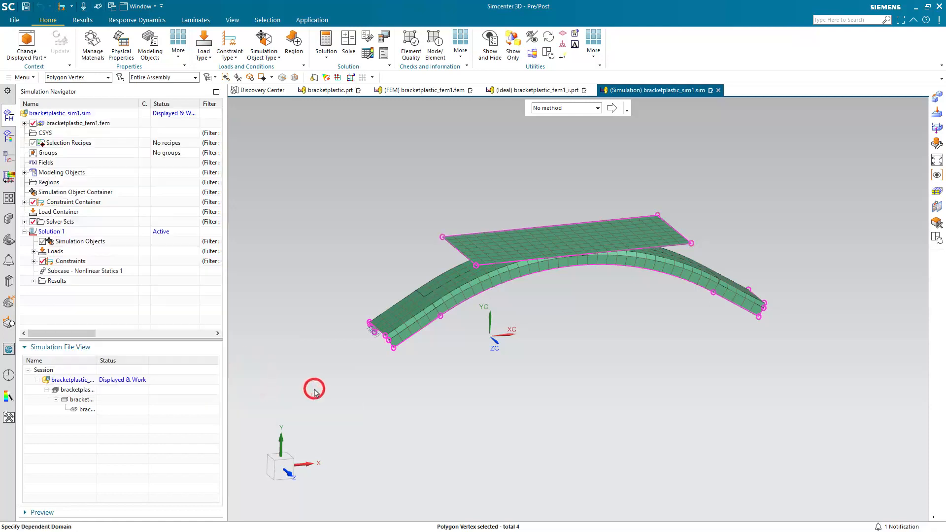
{"action": "left_click", "coordinate": [339, 162]}
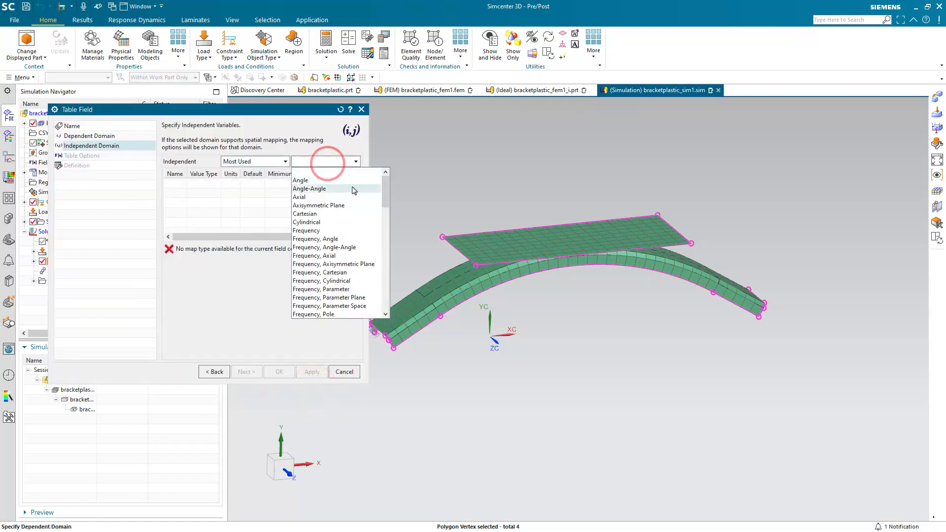
{"action": "scroll", "coordinate": [384, 204], "scroll_direction": "down", "scroll_amount": 15}
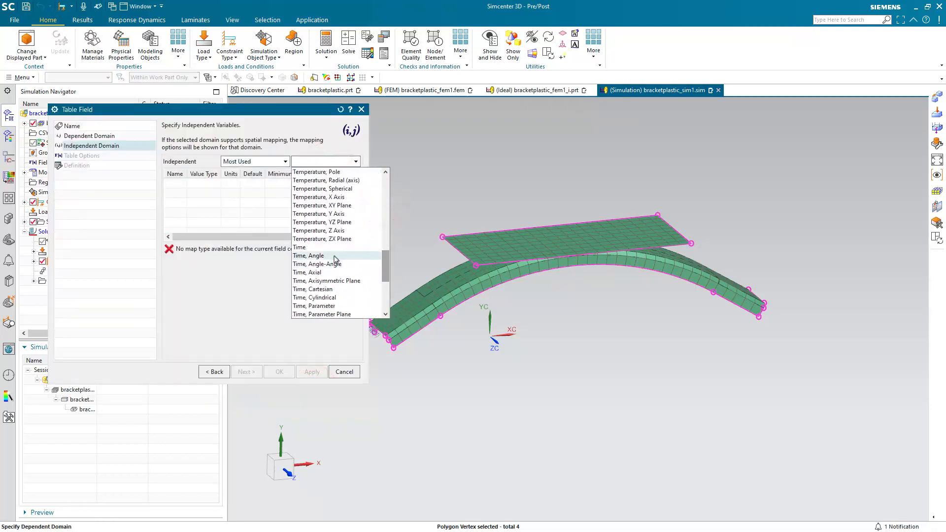
{"action": "left_click", "coordinate": [330, 249]}
{"action": "left_click", "coordinate": [239, 372]}
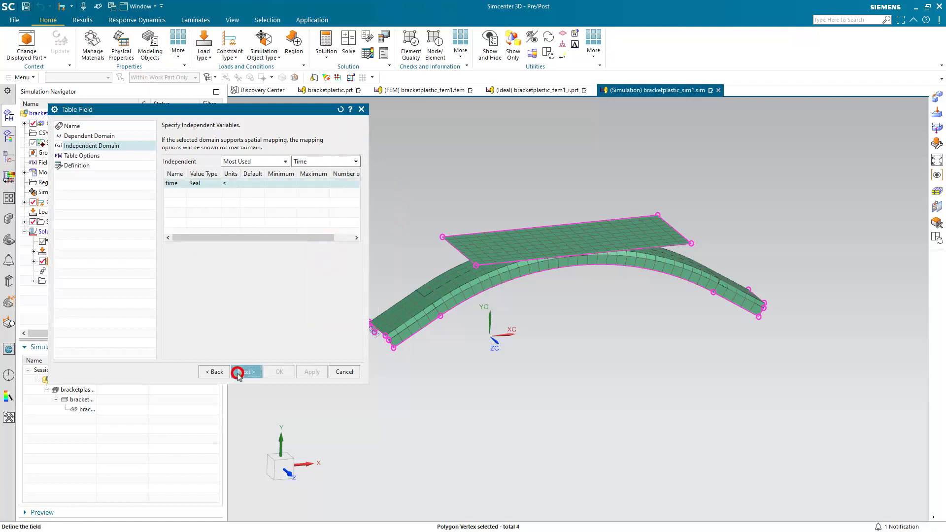
{"action": "left_click", "coordinate": [243, 372]}
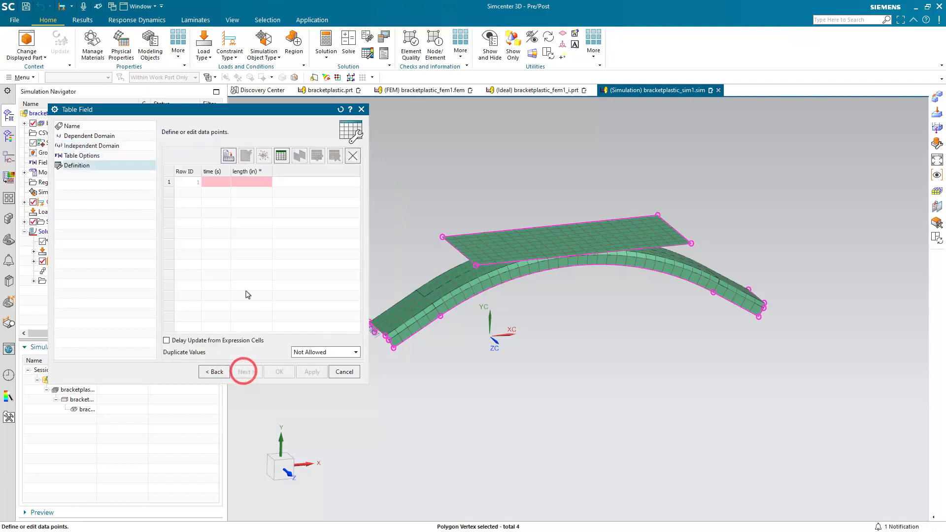
Enter field points of 0 in at 0 s and -.8 in at 1 s plus a third at 2 s, and create the displacement constraint
{"action": "left_click", "coordinate": [220, 186]}
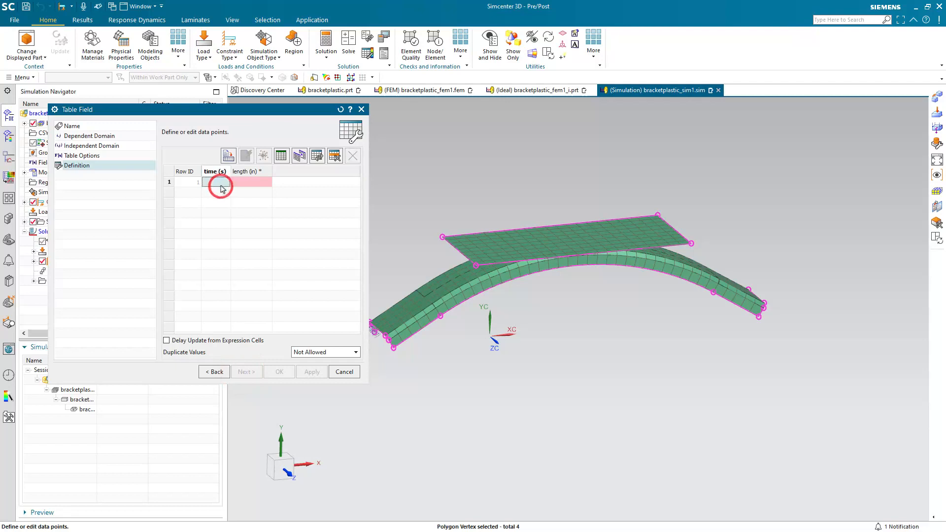
{"action": "type", "text": "0"}
{"action": "left_click", "coordinate": [240, 184]}
{"action": "type", "text": "0"}
{"action": "left_click", "coordinate": [215, 192]}
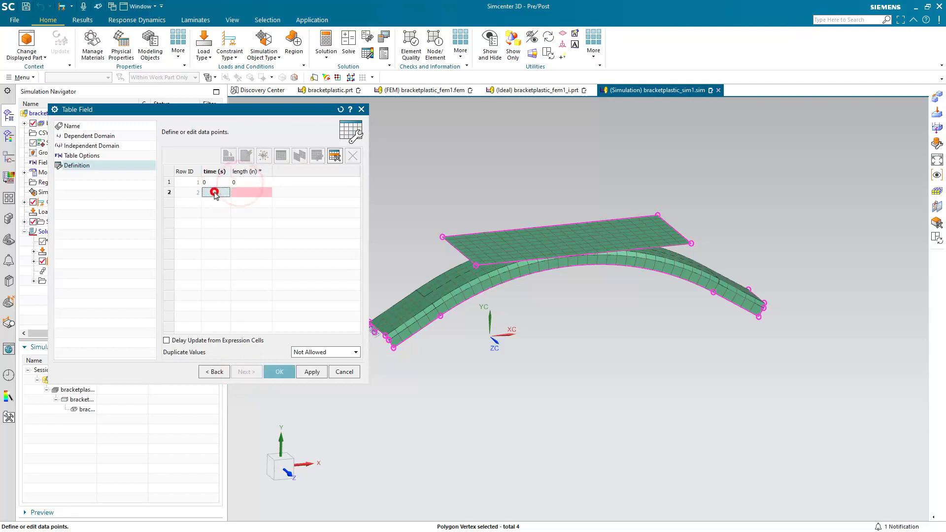
{"action": "type", "text": "1"}
{"action": "left_click", "coordinate": [248, 193]}
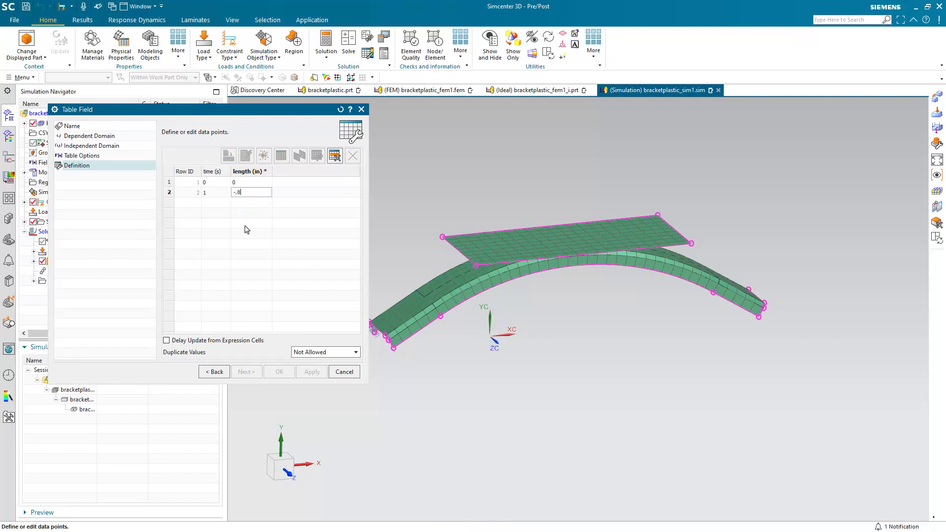
{"action": "left_click", "coordinate": [215, 202]}
{"action": "type", "text": "2"}
{"action": "left_click", "coordinate": [246, 204]}
{"action": "key", "text": "Return"}
{"action": "left_click", "coordinate": [278, 370]}
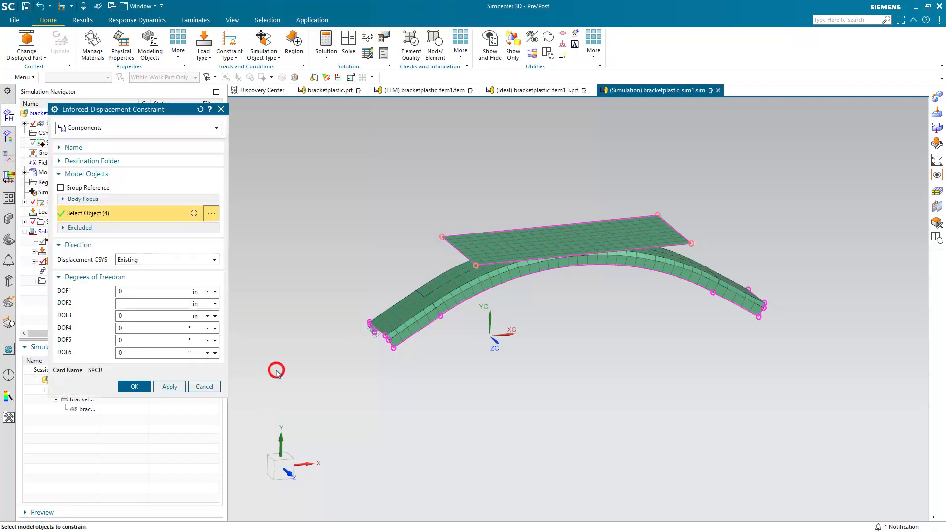
{"action": "left_click", "coordinate": [135, 387]}
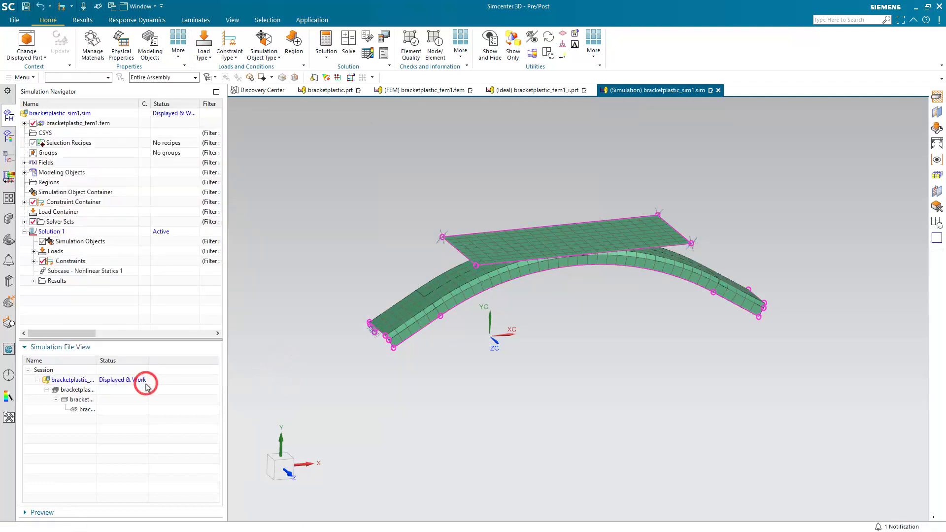
Start a manual surface-to-surface contact and create its source region from the plate's polygon face, with surface TOP and type FLEX
{"action": "left_click", "coordinate": [260, 44]}
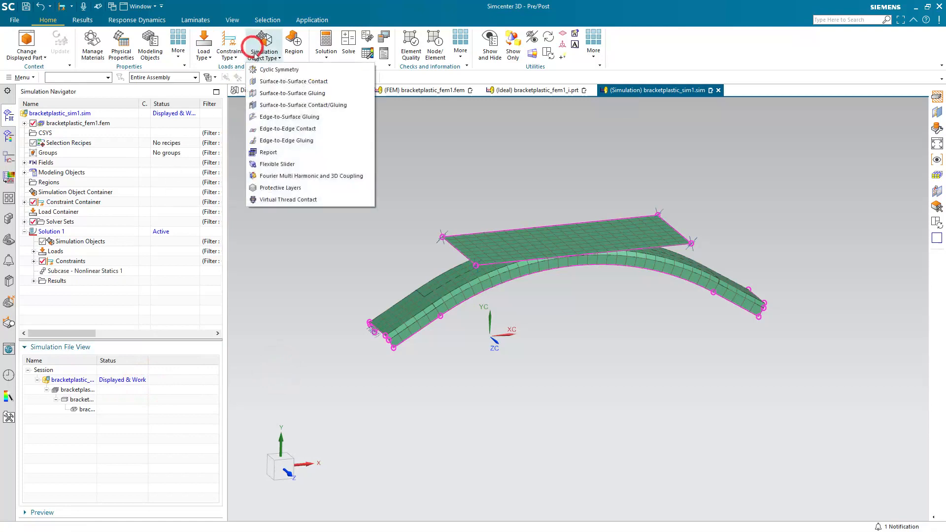
{"action": "left_click", "coordinate": [271, 82]}
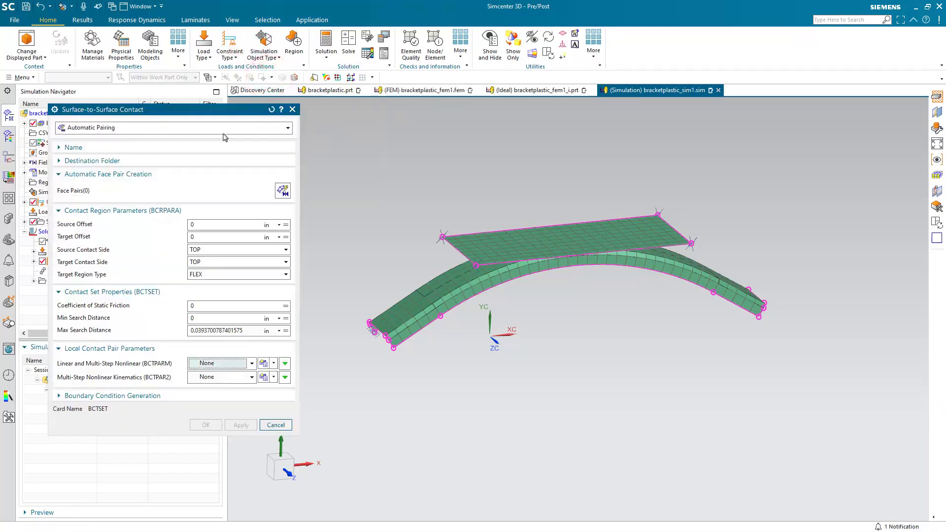
{"action": "left_click", "coordinate": [223, 129]}
{"action": "left_click", "coordinate": [212, 144]}
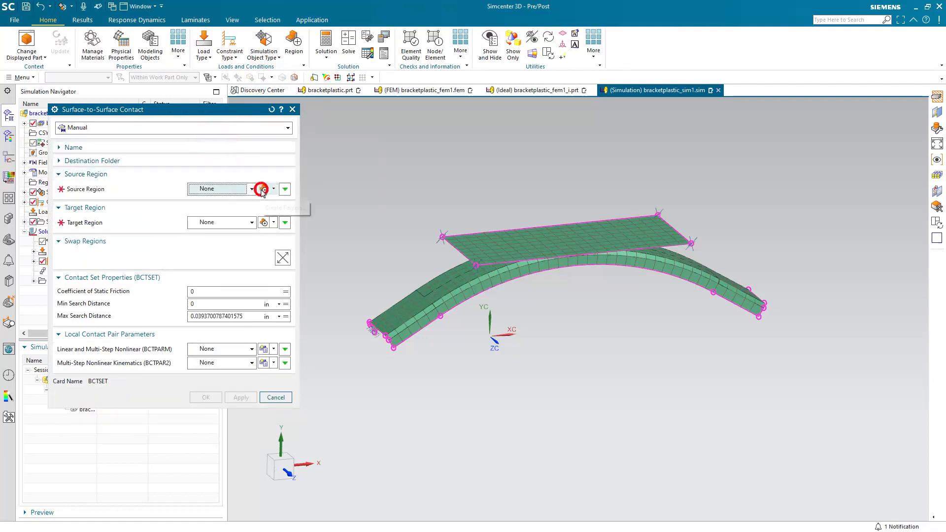
{"action": "left_click", "coordinate": [262, 190]}
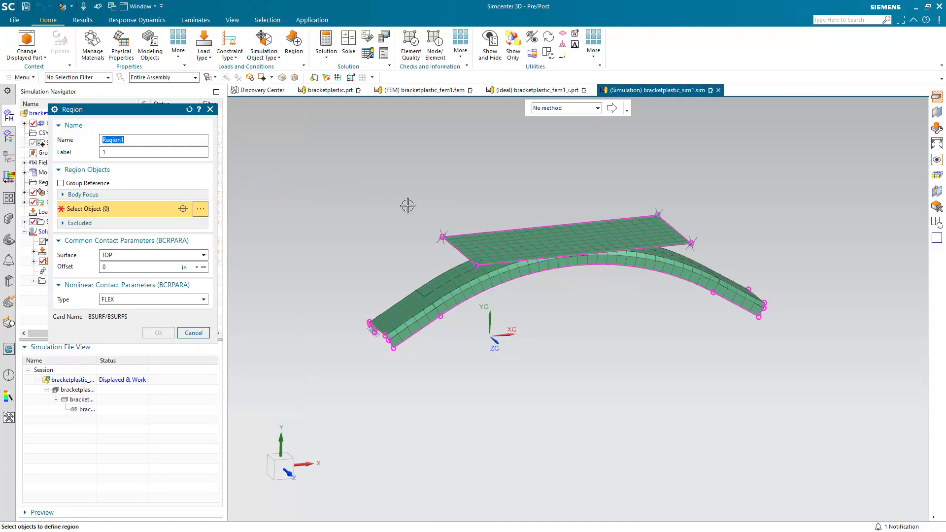
{"action": "left_click", "coordinate": [477, 242]}
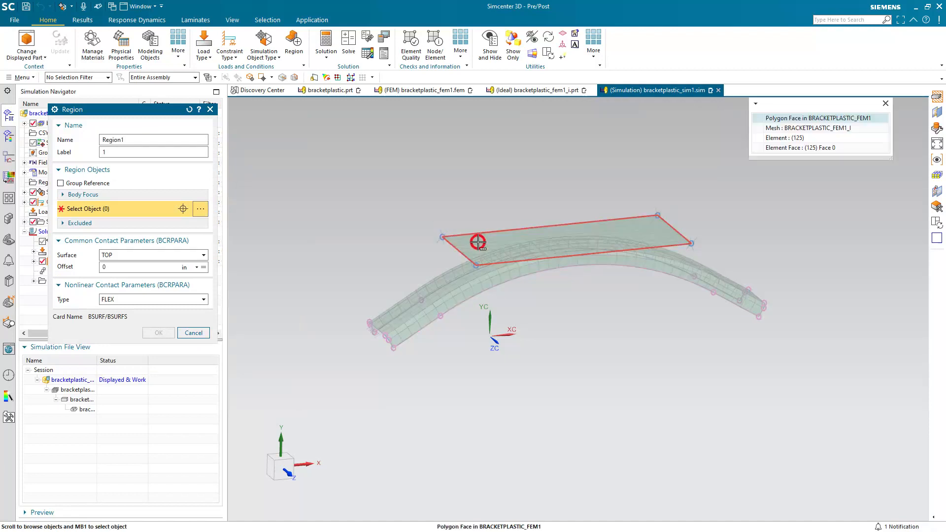
{"action": "left_click", "coordinate": [784, 118]}
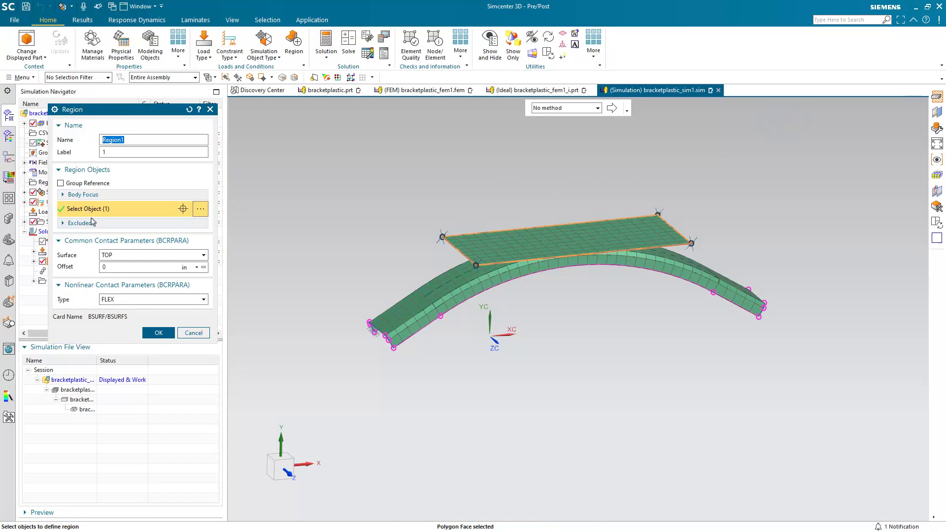
{"action": "left_click", "coordinate": [158, 333]}
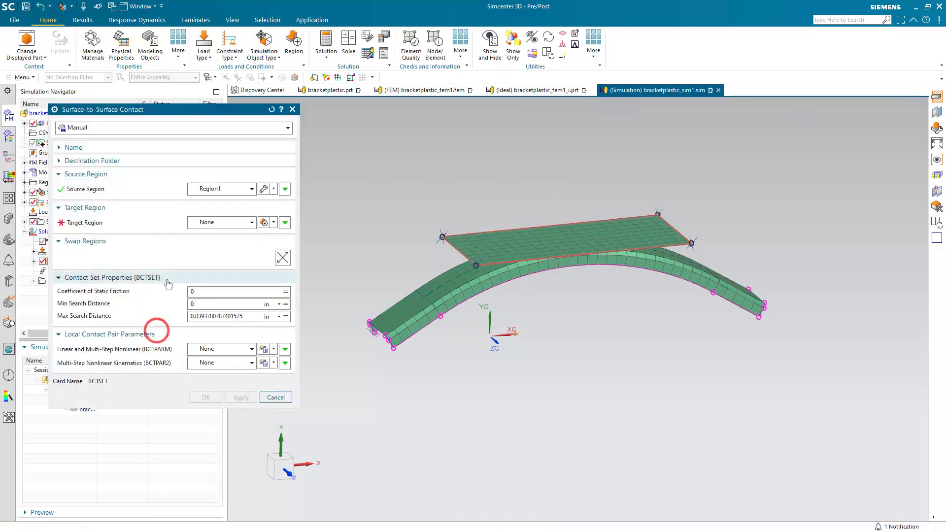
Create the target region from the bracket's two upper polygon faces, with surface TOP and type FLEX, and set search distances of -1 and 1 in
{"action": "left_click", "coordinate": [262, 225]}
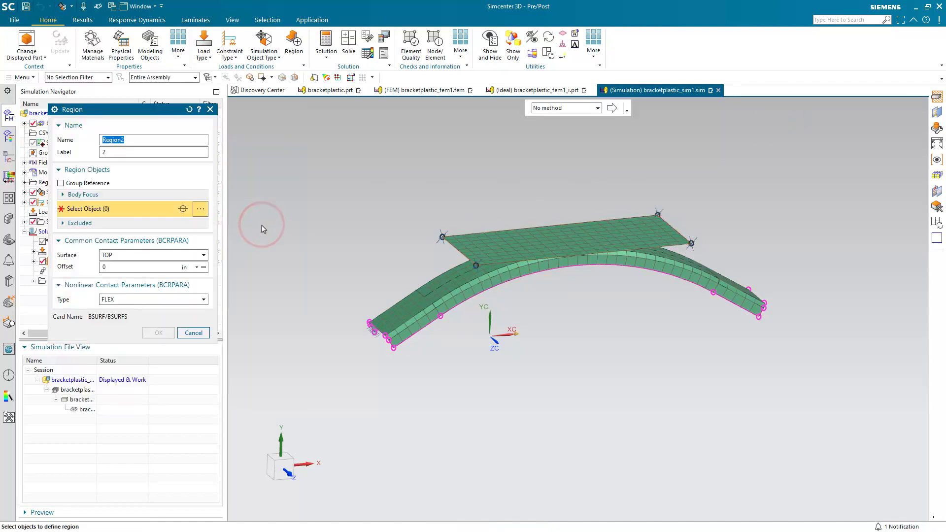
{"action": "left_click", "coordinate": [444, 276]}
{"action": "left_click", "coordinate": [456, 283]}
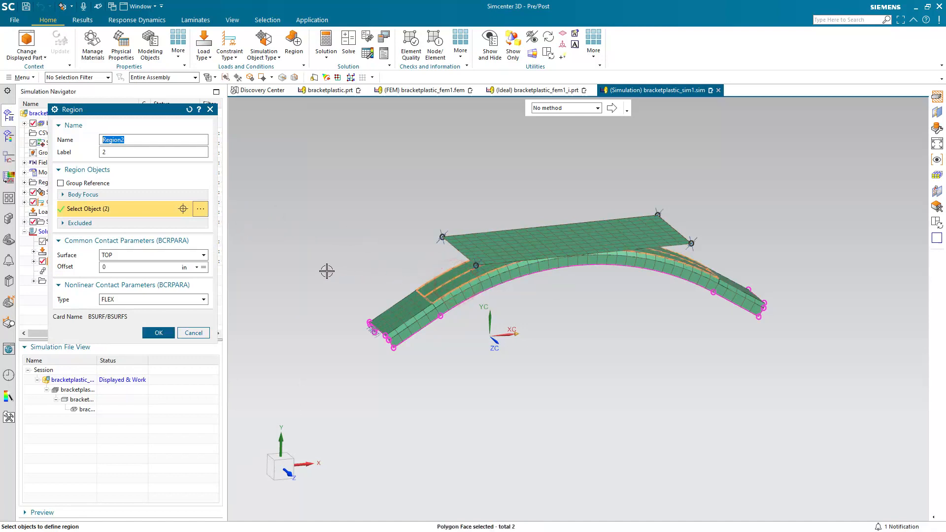
{"action": "left_click", "coordinate": [158, 332]}
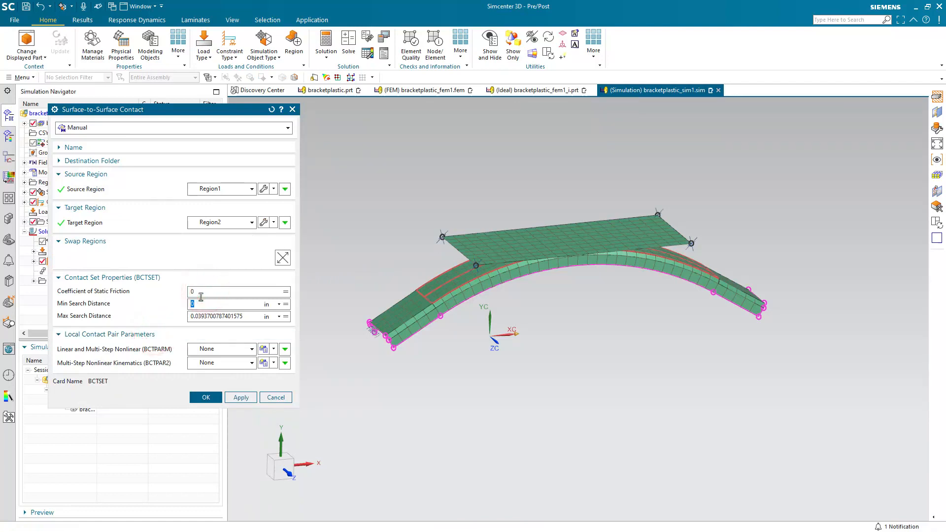
{"action": "type", "text": "-1"}
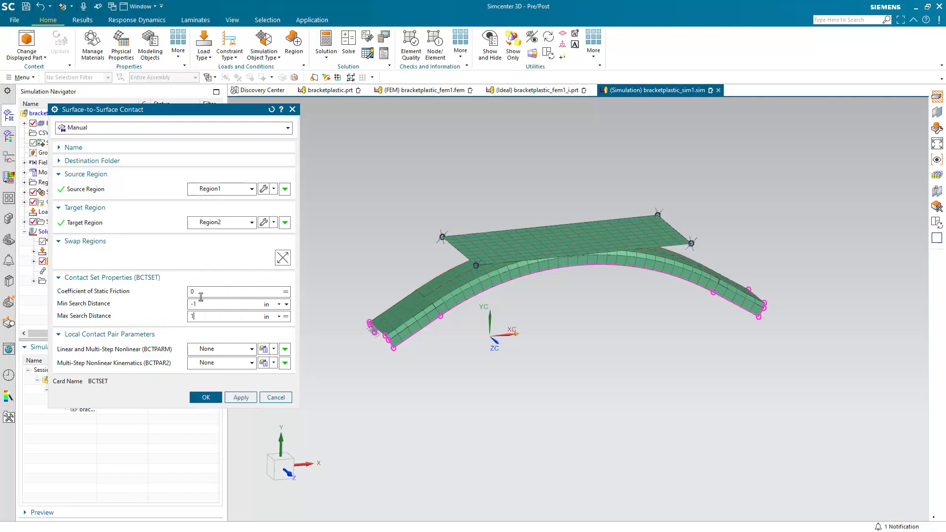
Check the shell thickness and Z-offset option in the multi-step nonlinear kinematics pair's initial penetration parameters, and leave without creating the pair
{"action": "left_click", "coordinate": [263, 364]}
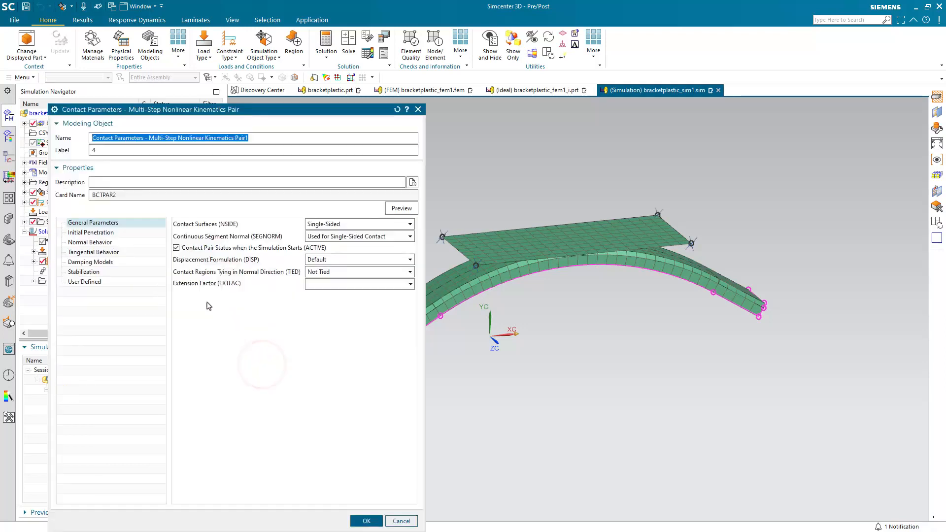
{"action": "left_click", "coordinate": [115, 233]}
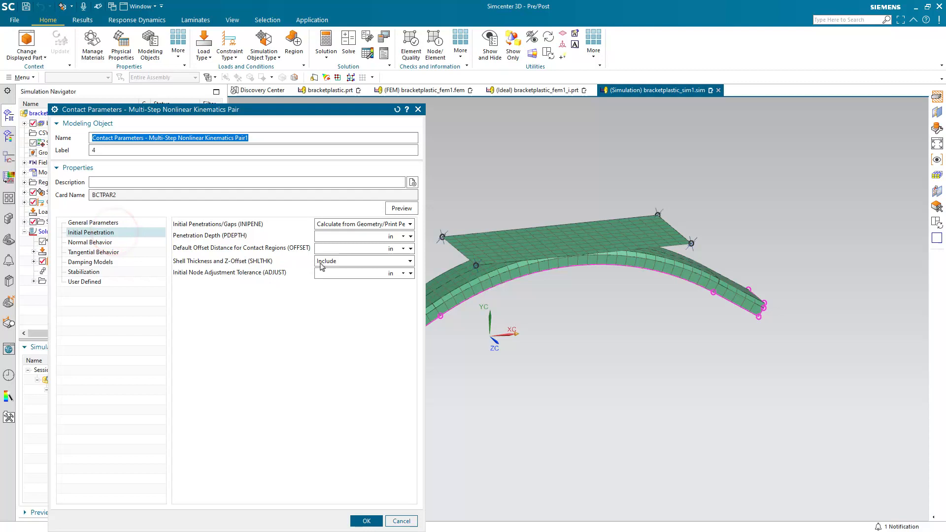
{"action": "left_click", "coordinate": [335, 264]}
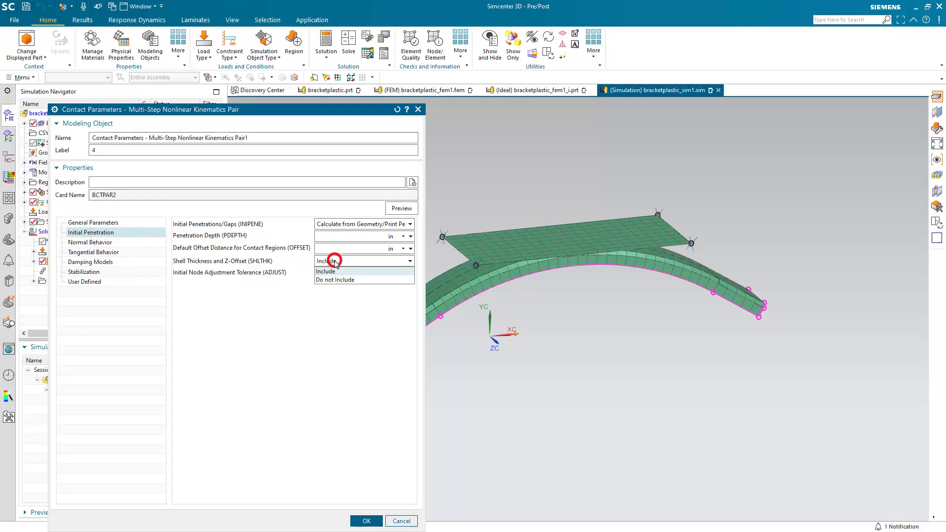
{"action": "left_click", "coordinate": [335, 261]}
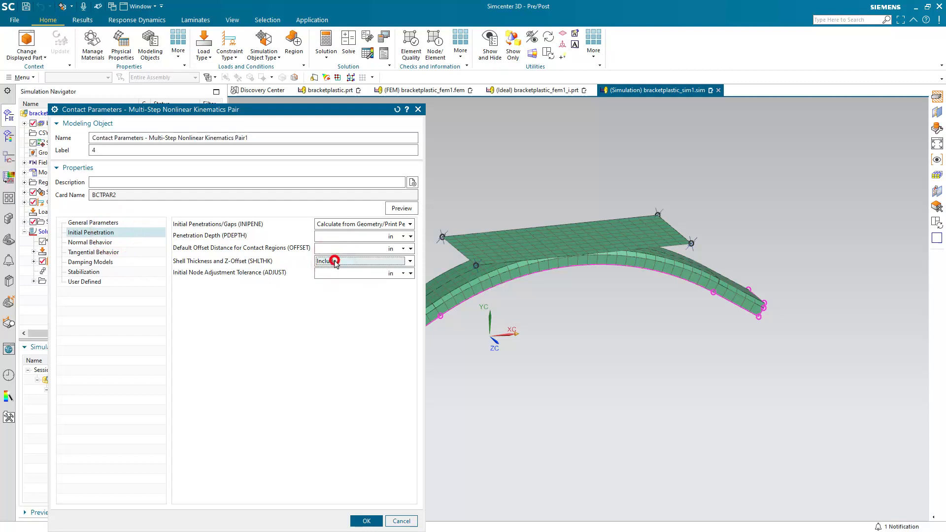
{"action": "left_click", "coordinate": [407, 525]}
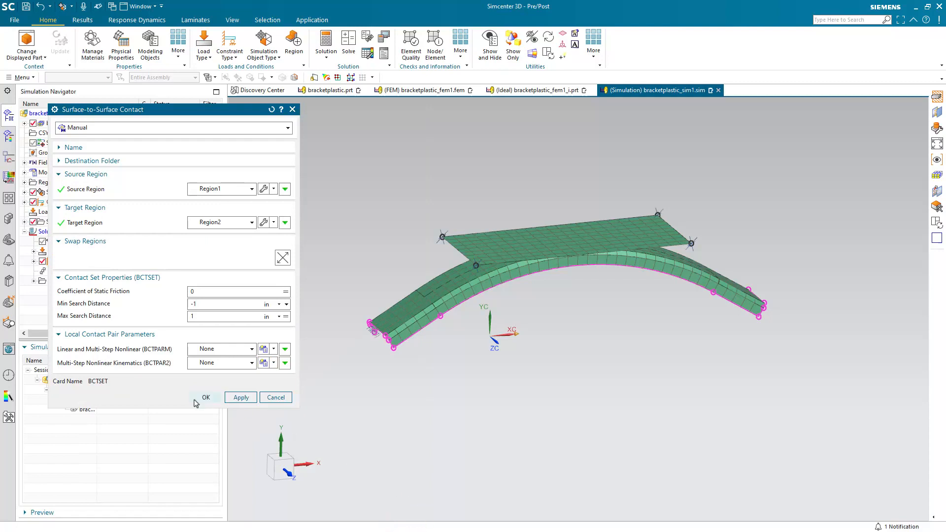
Create the surface-to-surface contact and solve Solution 1 with the model setup check enabled
{"action": "left_click", "coordinate": [195, 400]}
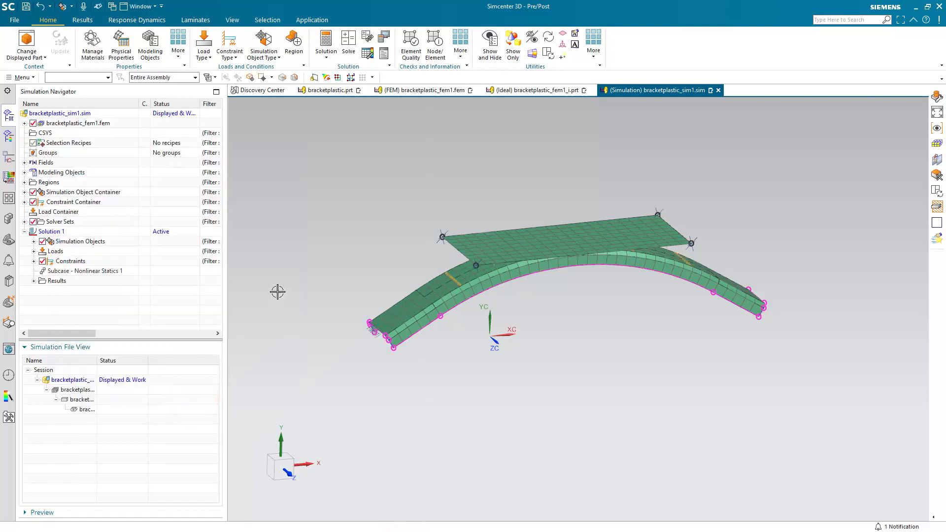
{"action": "right_click", "coordinate": [57, 232]}
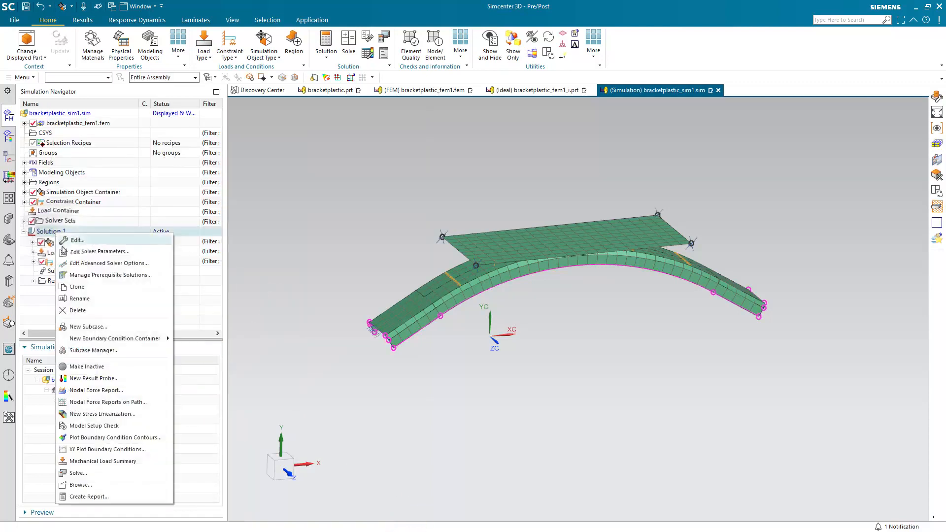
{"action": "left_click", "coordinate": [108, 473]}
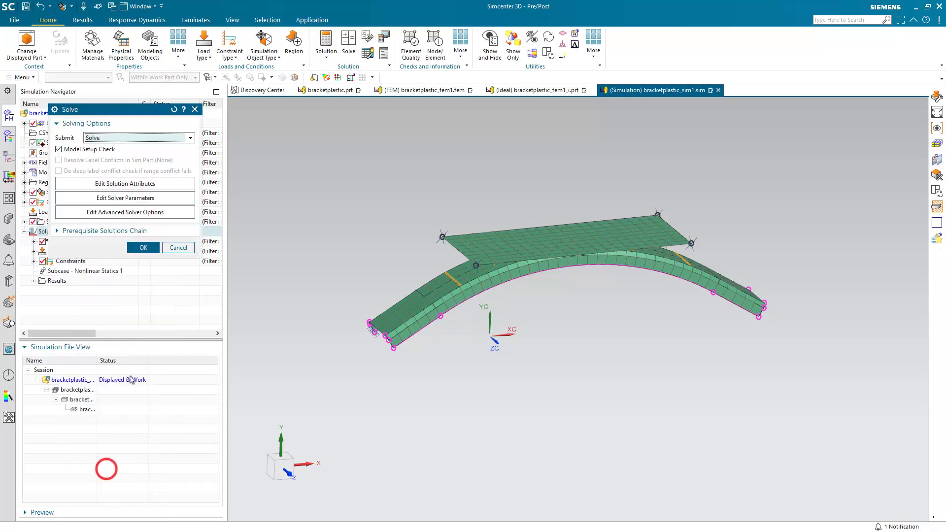
{"action": "left_click", "coordinate": [142, 247]}
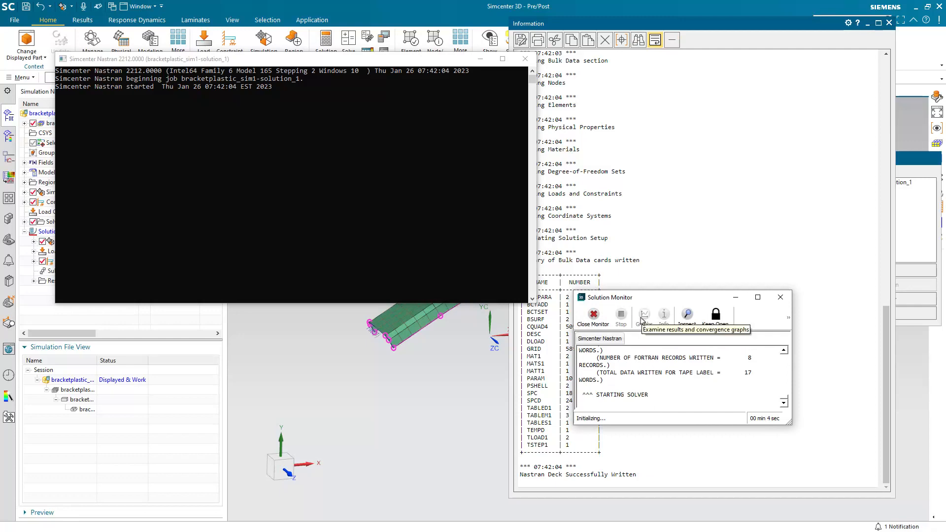
Monitor the running solve as a Displacement Magnitude plot in SC Monitor, viewing the plate and bracket from an angle
{"action": "left_click", "coordinate": [667, 316]}
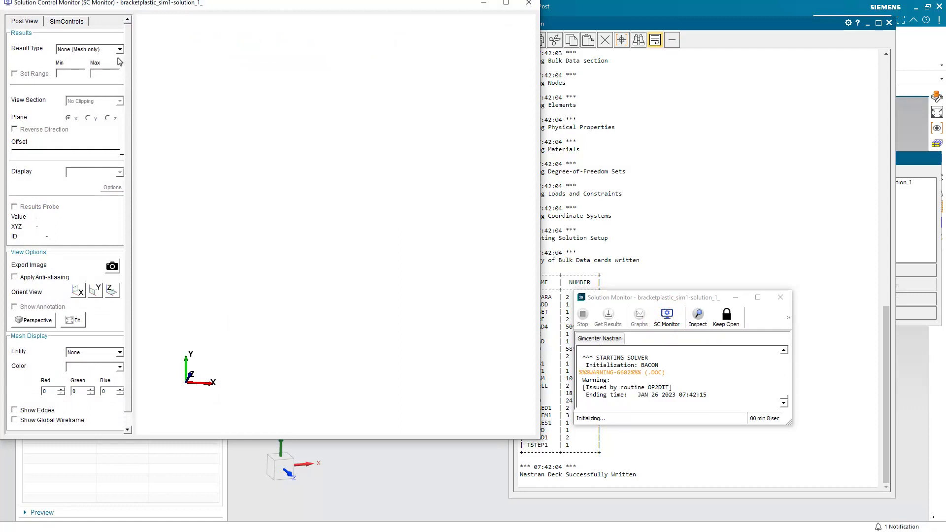
{"action": "left_click", "coordinate": [118, 50]}
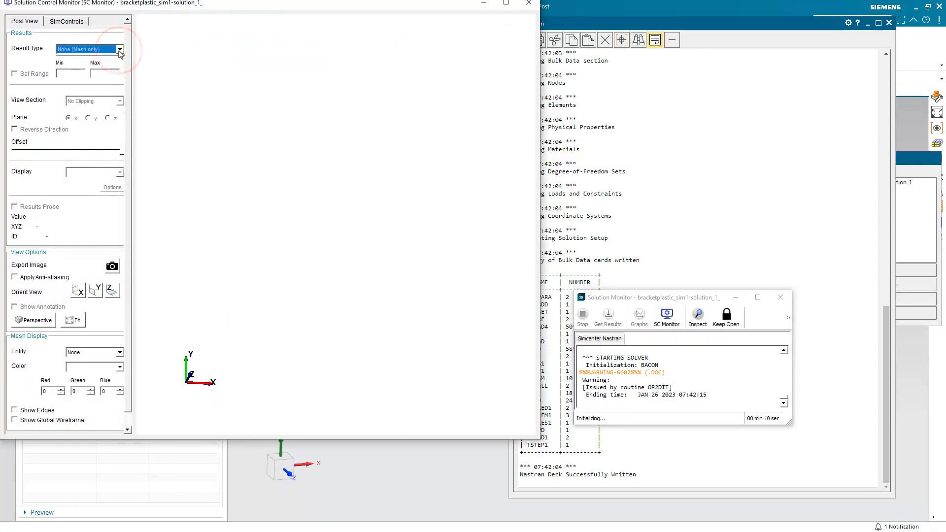
{"action": "left_click", "coordinate": [119, 49]}
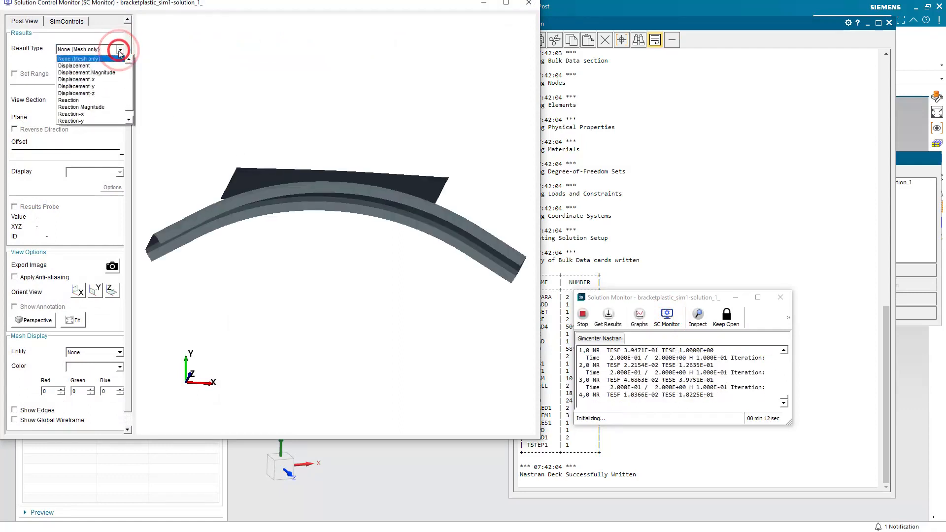
{"action": "left_click", "coordinate": [107, 74]}
{"action": "middle_click_drag", "start_coordinate": [167, 161], "coordinate": [270, 227]}
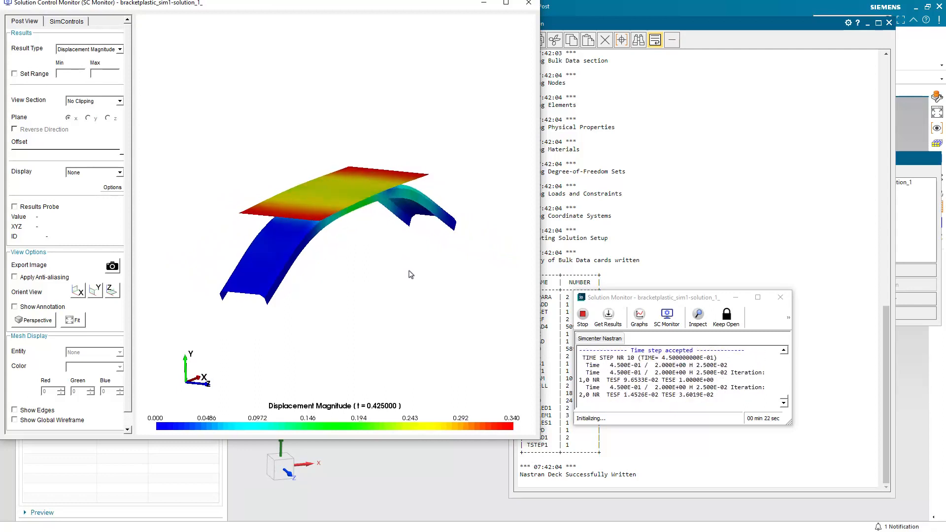
{"action": "mouse_move", "coordinate": [413, 264]}
{"action": "left_mouse_down"}
{"action": "mouse_move", "coordinate": [472, 237]}
{"action": "mouse_move", "coordinate": [437, 264]}
{"action": "mouse_move", "coordinate": [374, 254]}
{"action": "mouse_move", "coordinate": [400, 268]}
{"action": "mouse_move", "coordinate": [399, 258]}
{"action": "left_mouse_up"}
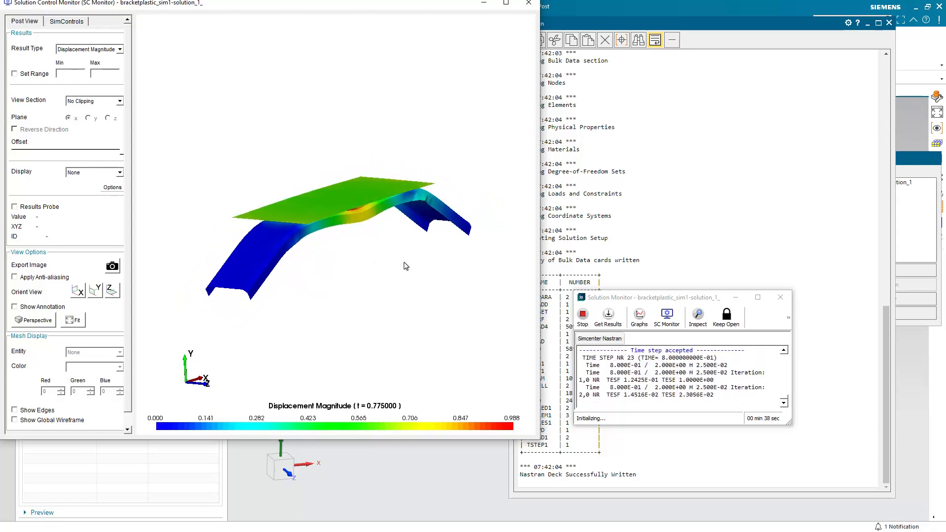
Examine the solver's convergence graph of time step size and number of iterations over time, and close it
{"action": "left_click", "coordinate": [641, 317]}
{"action": "left_click", "coordinate": [651, 345]}
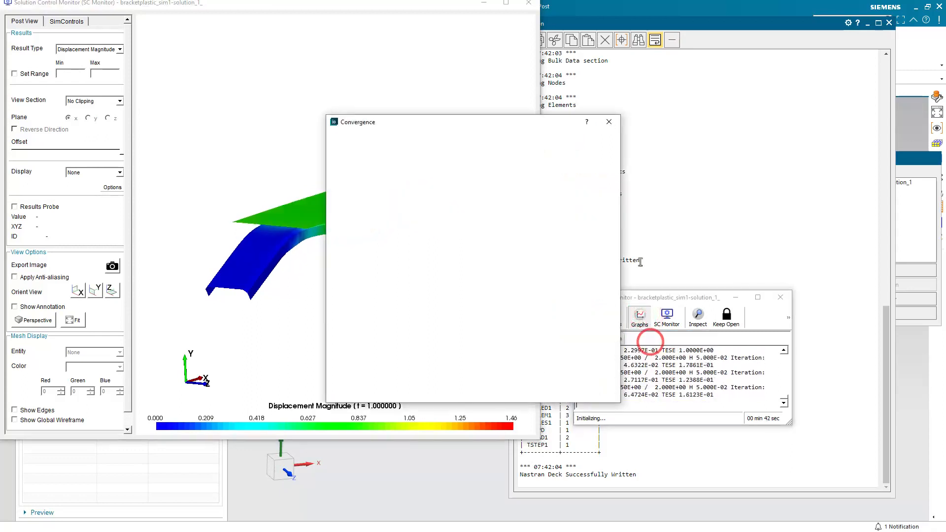
{"action": "left_click_drag", "start_coordinate": [534, 125], "coordinate": [747, 65]}
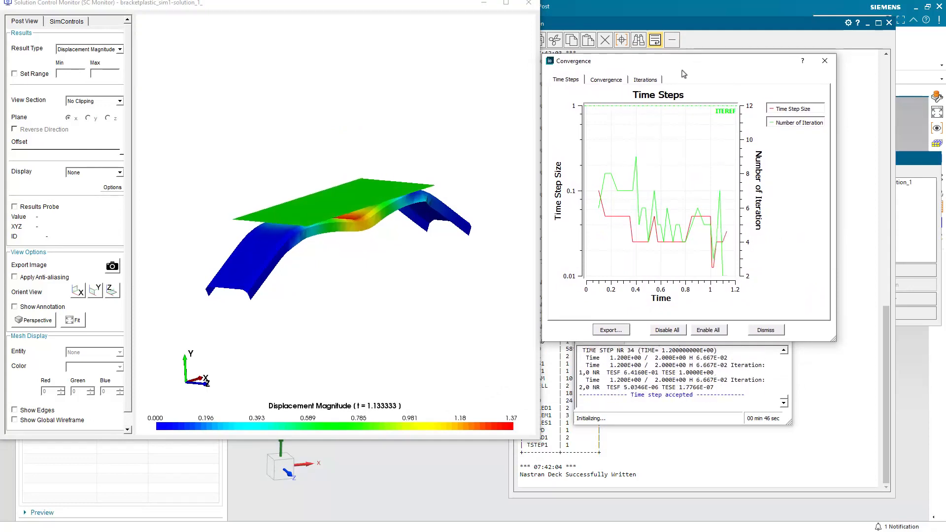
{"action": "left_click", "coordinate": [828, 60]}
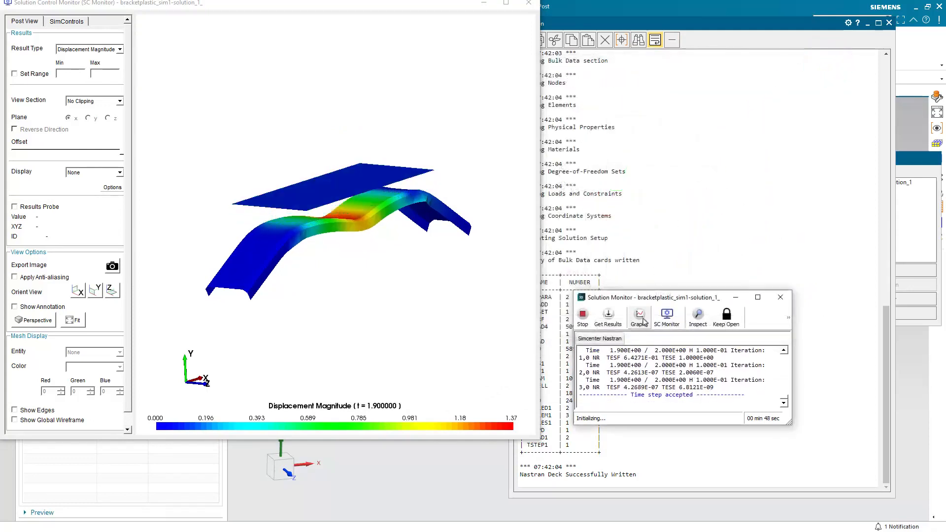
{"action": "left_click", "coordinate": [641, 318]}
{"action": "left_click", "coordinate": [641, 318]}
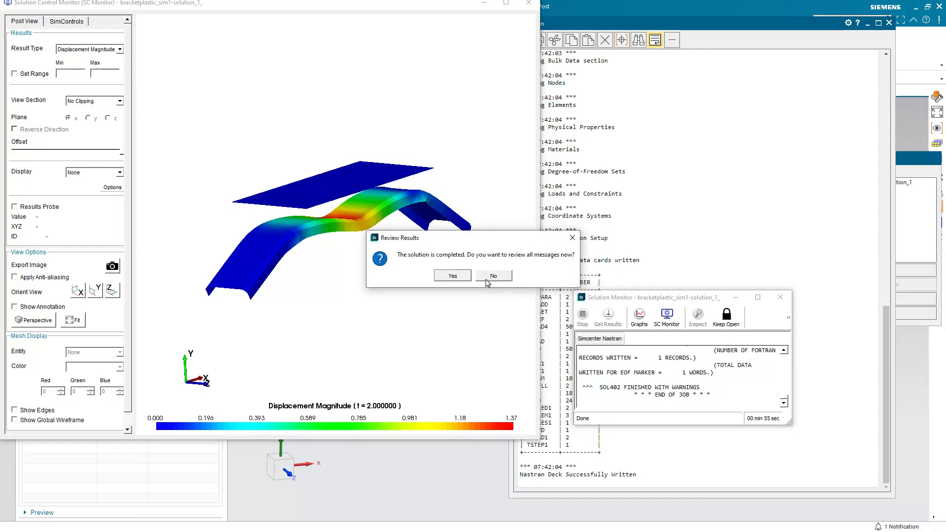
Decline reviewing the solution messages and close the information window and the analysis job monitor
{"action": "left_click", "coordinate": [488, 275]}
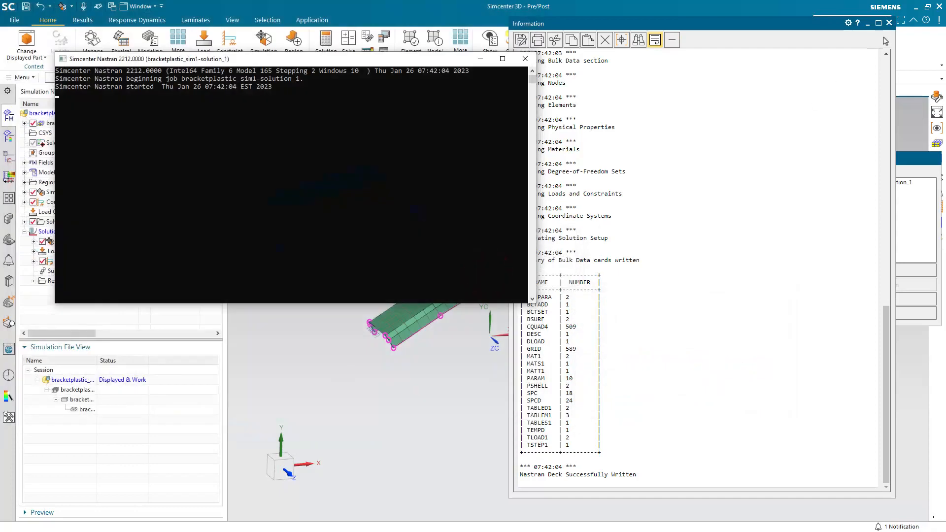
{"action": "left_click", "coordinate": [889, 23]}
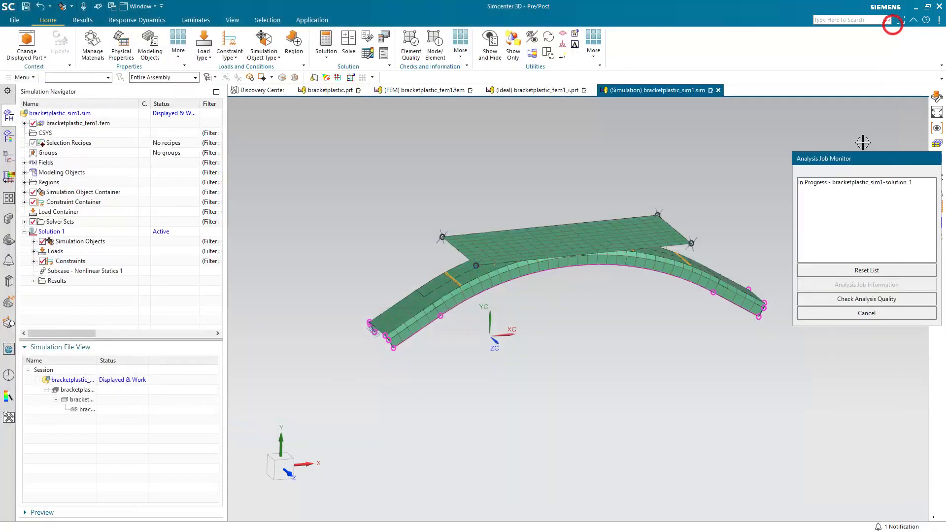
{"action": "left_click", "coordinate": [858, 310]}
Load Solution 1's structural results, expand Increment 1, 0.100s, and widen the name column to fit the result names
{"action": "left_click", "coordinate": [34, 282]}
{"action": "double_click", "coordinate": [64, 291]}
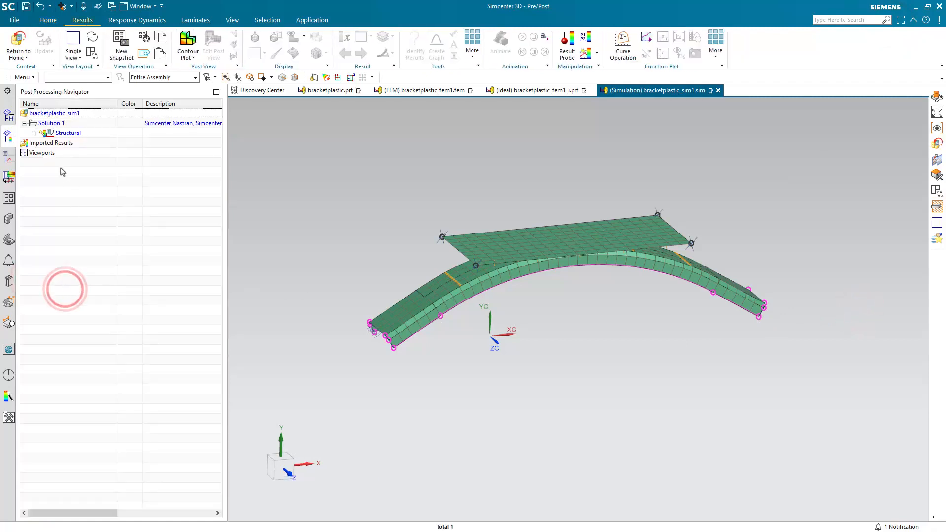
{"action": "left_click", "coordinate": [34, 133]}
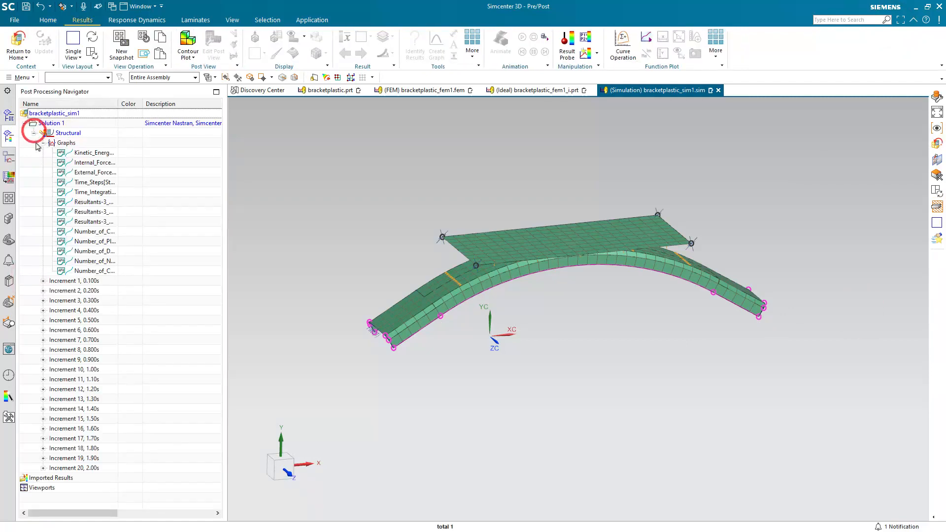
{"action": "left_click", "coordinate": [43, 281]}
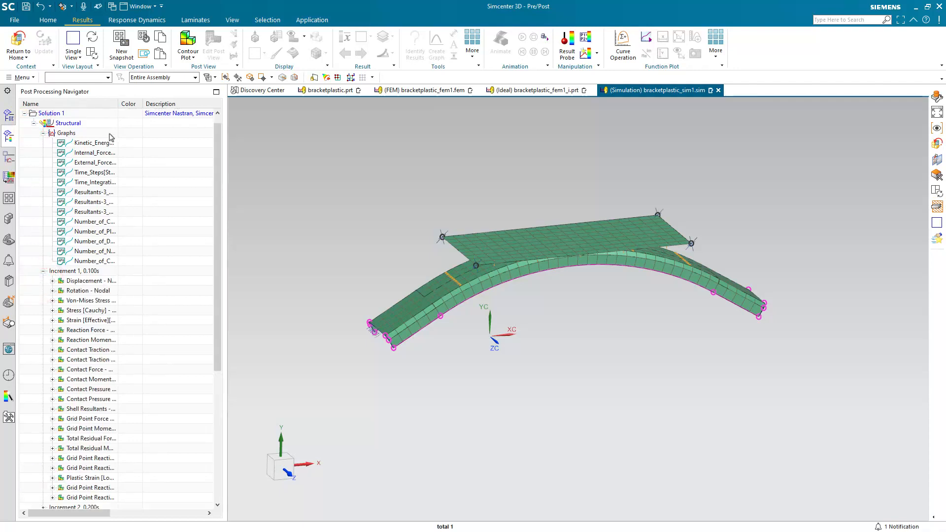
{"action": "double_click", "coordinate": [121, 104]}
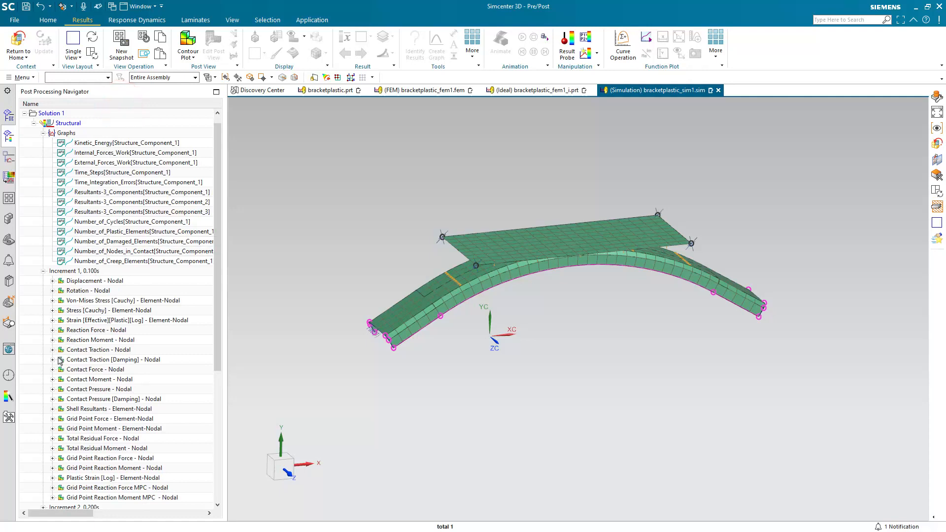
Plot the Contact Pressure - Nodal scalar of Increment 1 in a lower viewport below the model
{"action": "left_click", "coordinate": [53, 389]}
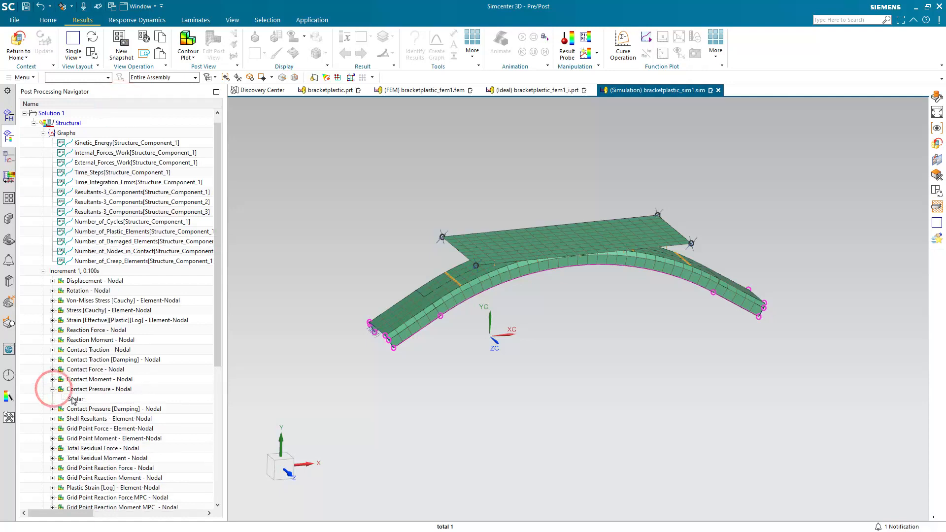
{"action": "left_click", "coordinate": [72, 399]}
{"action": "left_click_drag", "start_coordinate": [72, 398], "coordinate": [607, 314]}
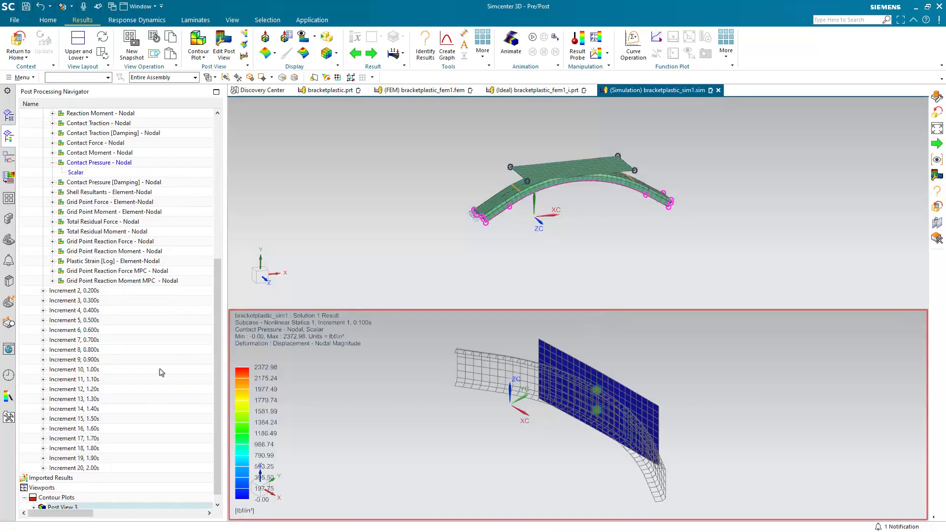
Plot the Strain [Effective][Plastic][Log] - Element-Nodal scalar of Increment 1 in the upper viewport
{"action": "left_click", "coordinate": [52, 261]}
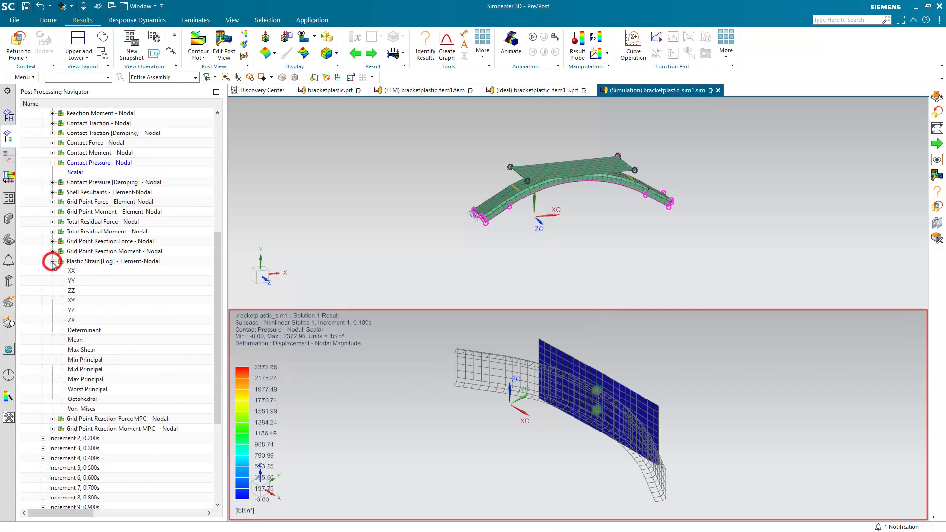
{"action": "left_click", "coordinate": [53, 261]}
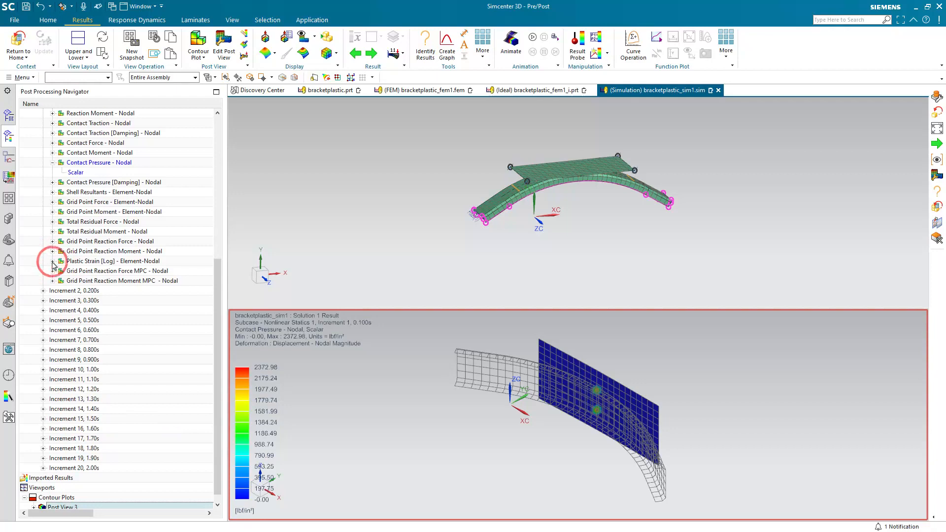
{"action": "scroll", "coordinate": [54, 263], "scroll_direction": "up", "scroll_amount": 3}
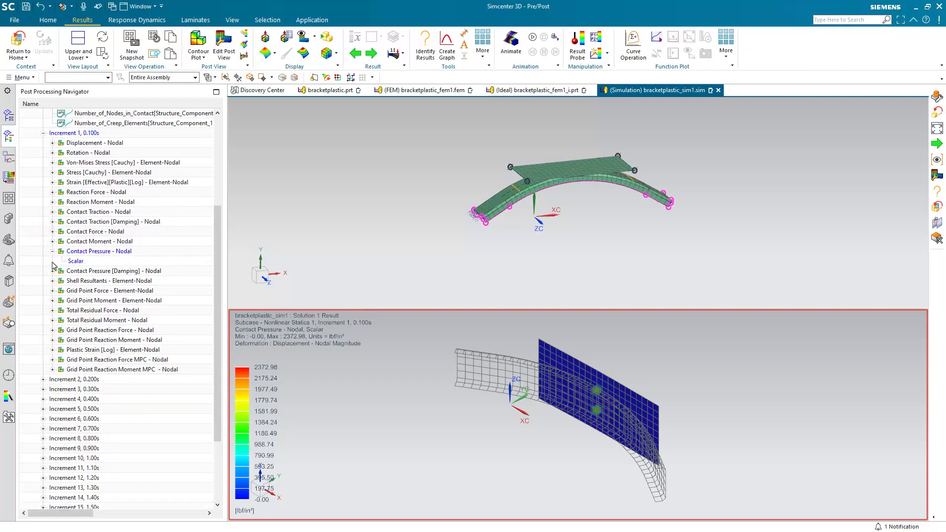
{"action": "left_click", "coordinate": [53, 183]}
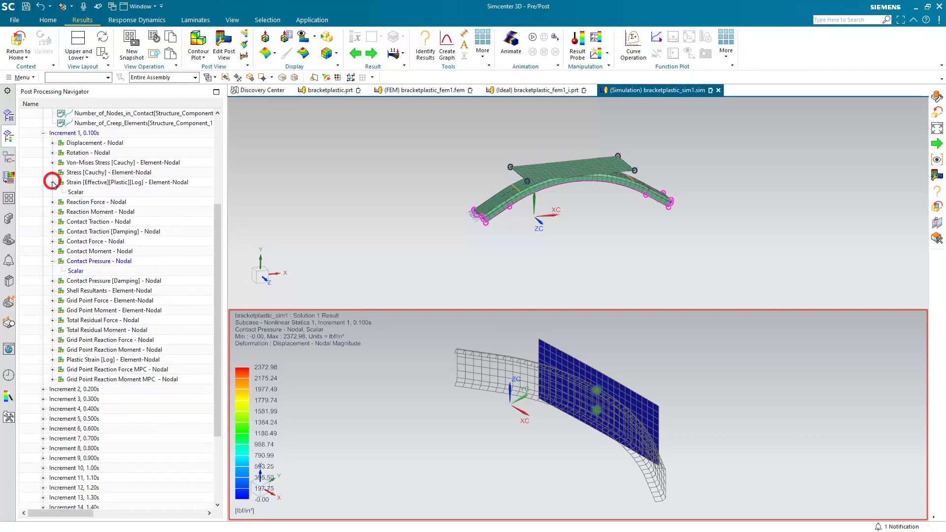
{"action": "left_click", "coordinate": [79, 192]}
{"action": "left_click_drag", "start_coordinate": [79, 193], "coordinate": [427, 201]}
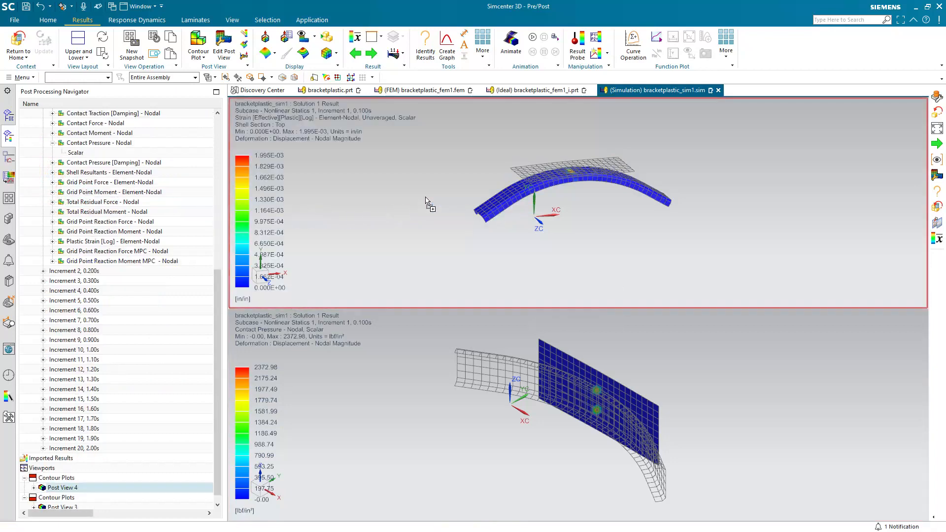
Synchronize the view orientation of the upper plastic strain and lower contact pressure viewports, and fit the model in both
{"action": "left_click", "coordinate": [102, 52]}
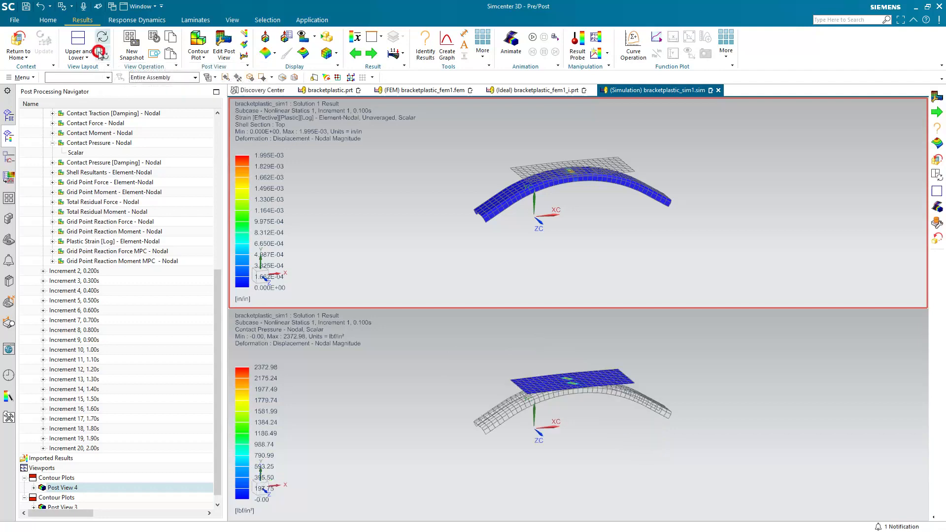
{"action": "double_click", "coordinate": [397, 190]}
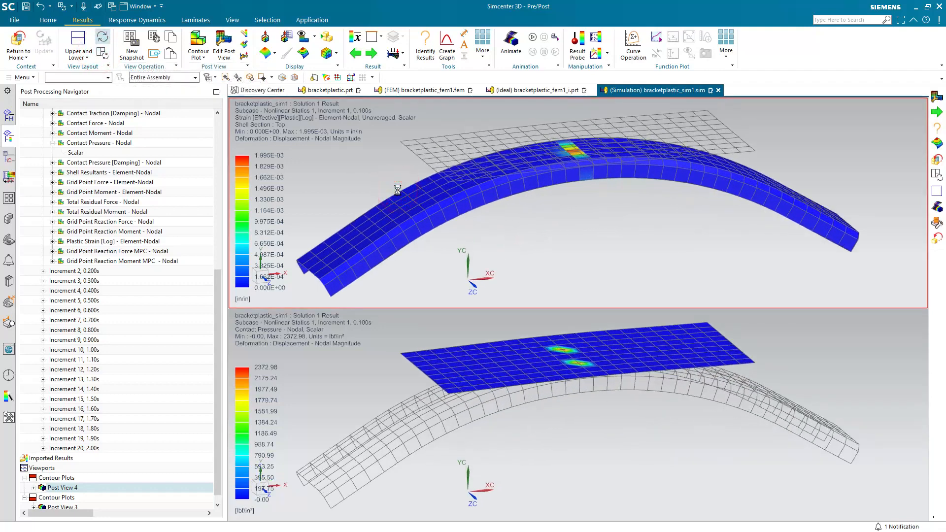
Animate Post View 3 and Post View 4 together over Iterations and play the synchronized plastic strain and contact pressure animation
{"action": "scroll", "coordinate": [122, 464], "scroll_direction": "down", "scroll_amount": 1}
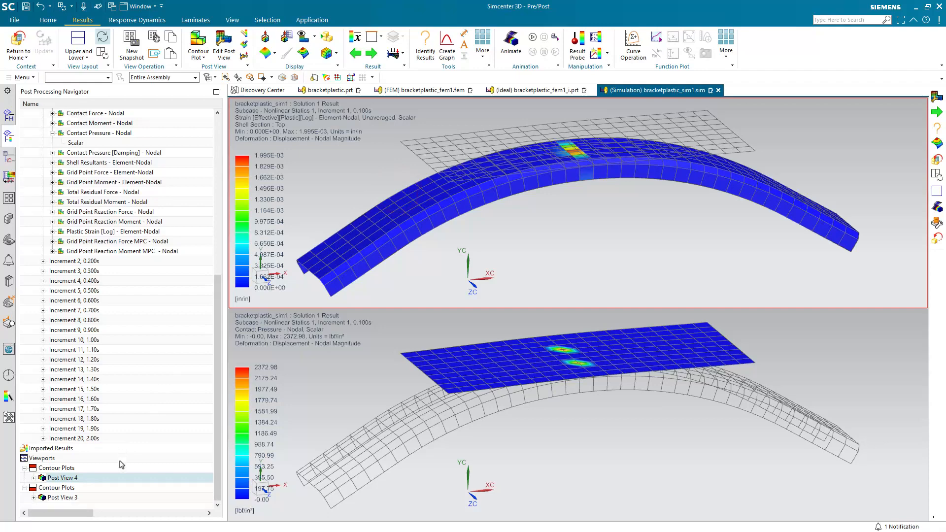
{"action": "left_click", "coordinate": [65, 498], "text": "ctrl"}
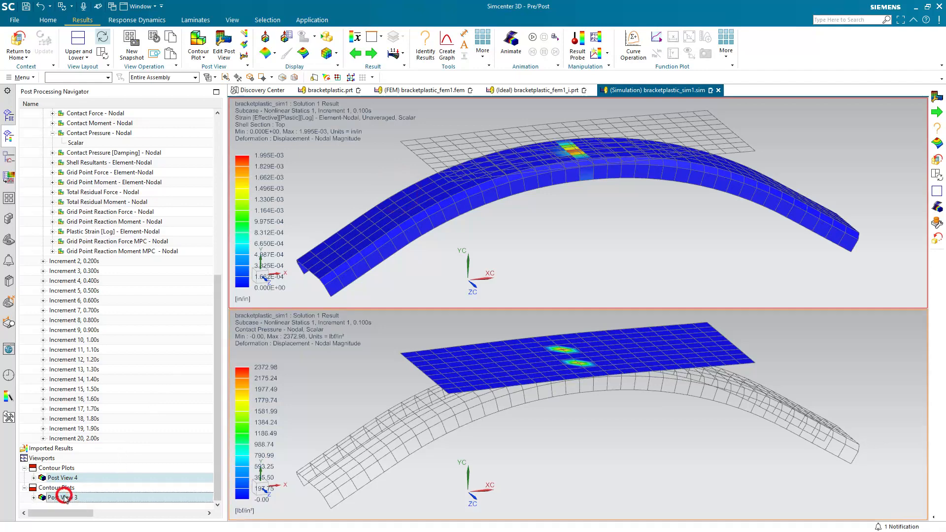
{"action": "left_click", "coordinate": [512, 59]}
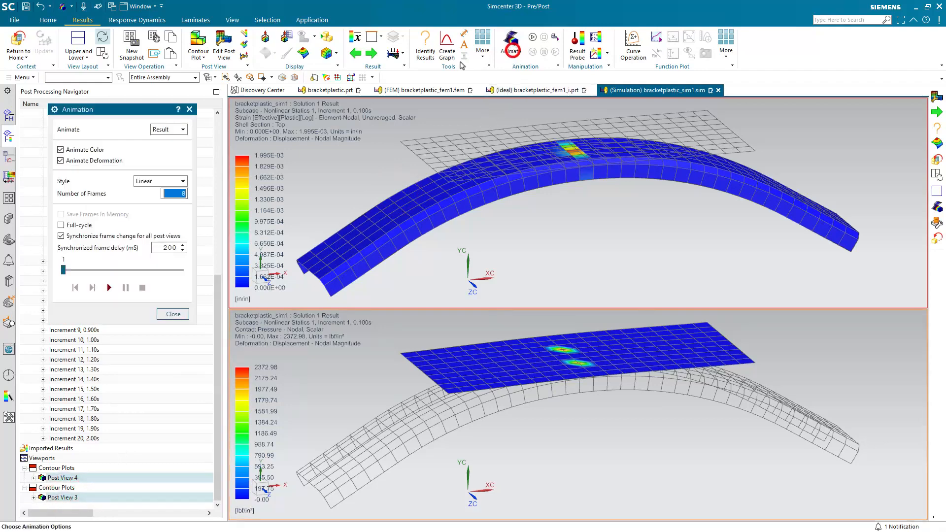
{"action": "left_click", "coordinate": [184, 130]}
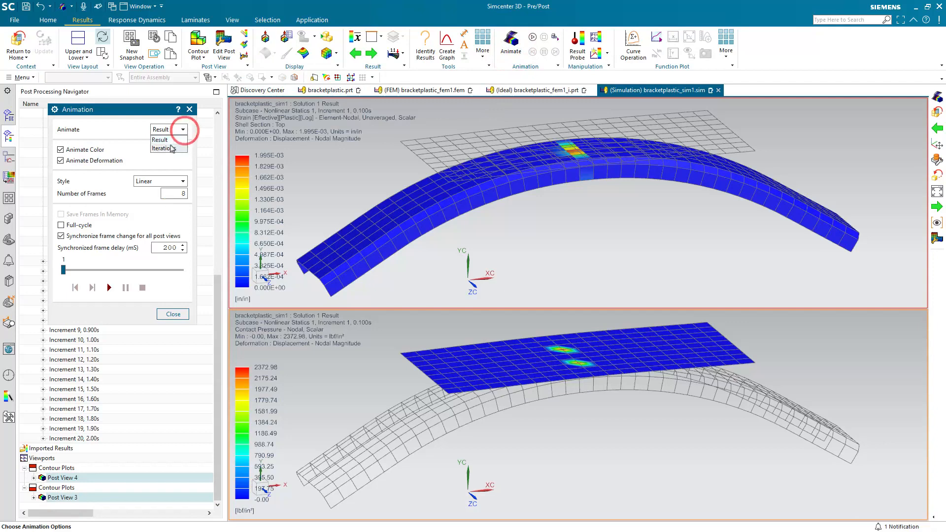
{"action": "left_click", "coordinate": [167, 148]}
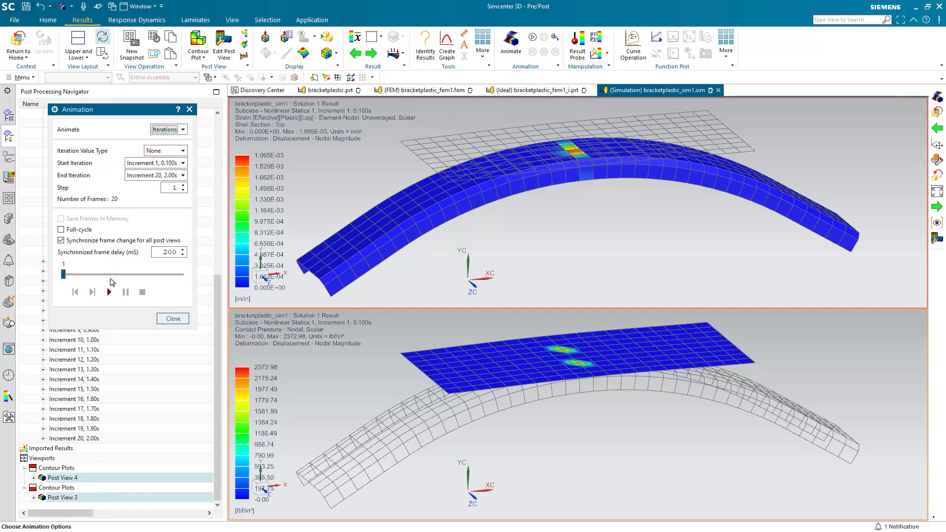
{"action": "left_click", "coordinate": [109, 293]}
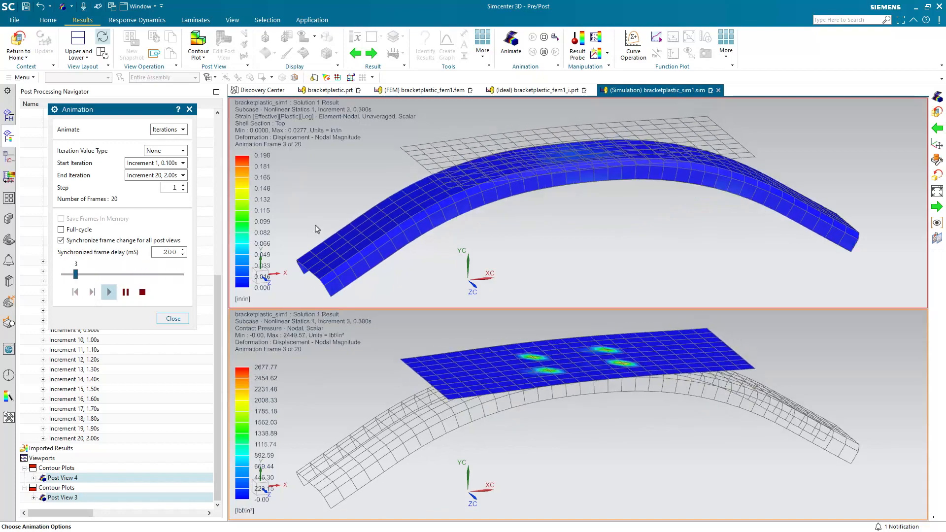
{"action": "mouse_move", "coordinate": [306, 212]}
{"action": "middle_mouse_down"}
{"action": "mouse_move", "coordinate": [342, 215]}
{"action": "mouse_move", "coordinate": [358, 244]}
{"action": "mouse_move", "coordinate": [327, 212]}
{"action": "mouse_move", "coordinate": [306, 215]}
{"action": "middle_mouse_up"}
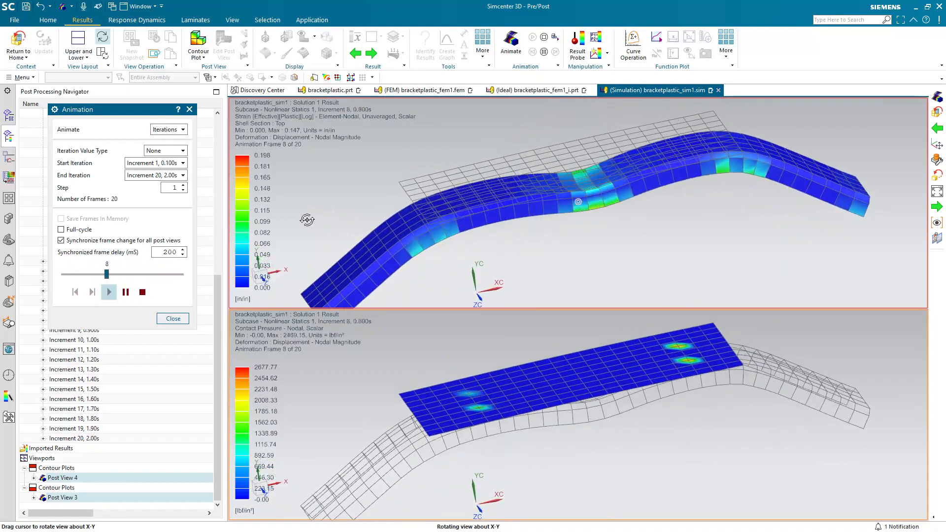